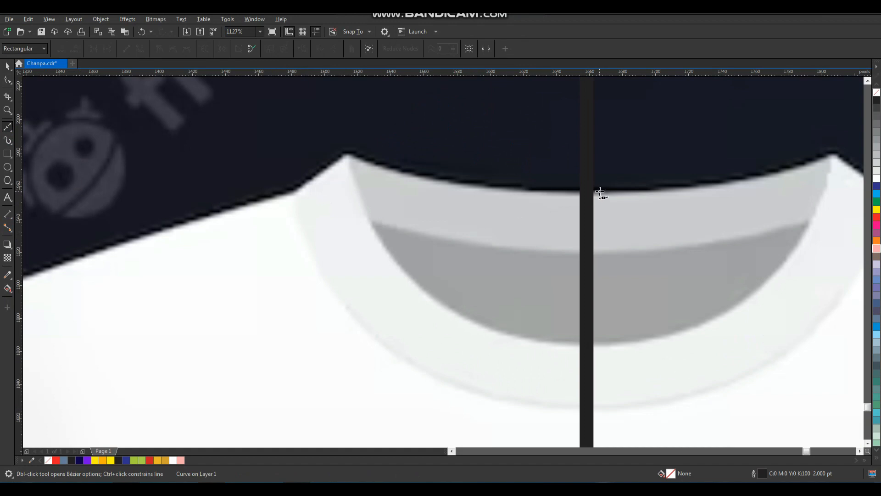
- Trace Bézier nodes from the collar peak over the shoulder, sleeve corners and armpit
{"action": "left_click", "coordinate": [348, 155]}
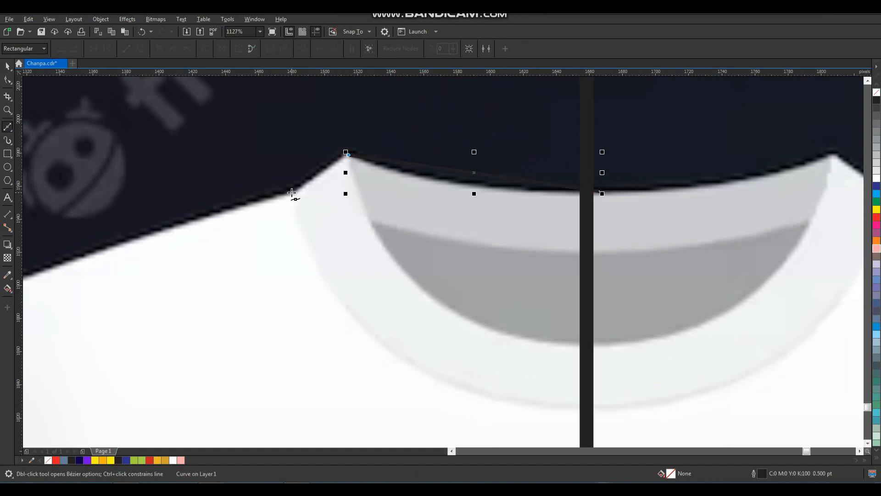
{"action": "scroll", "coordinate": [292, 193], "scroll_direction": "down", "scroll_amount": 4}
{"action": "scroll", "coordinate": [417, 190], "scroll_direction": "up", "scroll_amount": 5}
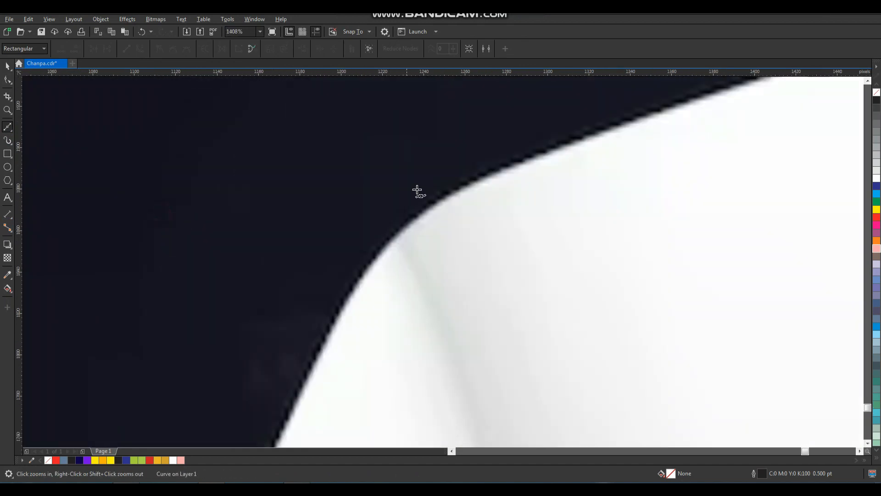
{"action": "left_click", "coordinate": [473, 183]}
{"action": "scroll", "coordinate": [358, 286], "scroll_direction": "down", "scroll_amount": 5}
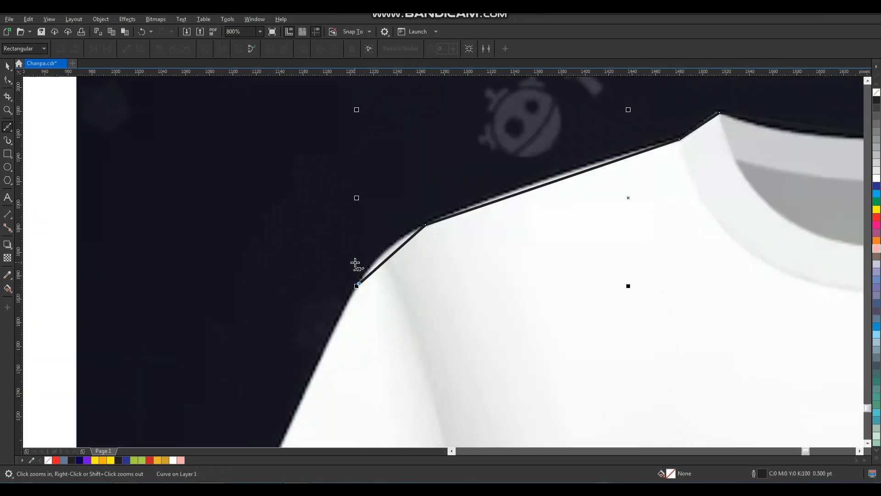
{"action": "scroll", "coordinate": [301, 315], "scroll_direction": "up", "scroll_amount": 3}
{"action": "left_click", "coordinate": [315, 278]}
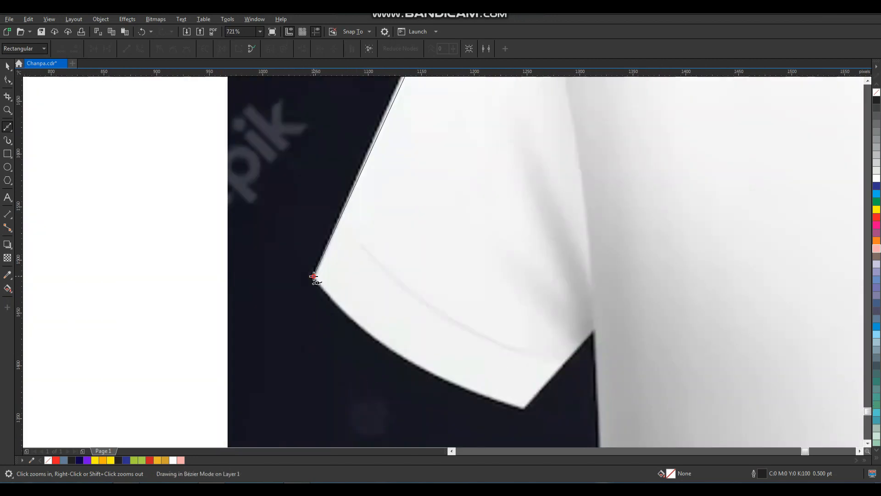
{"action": "left_click", "coordinate": [525, 410]}
{"action": "left_click", "coordinate": [596, 330]}
{"action": "scroll", "coordinate": [486, 360], "scroll_direction": "down", "scroll_amount": 5}
{"action": "scroll", "coordinate": [414, 274], "scroll_direction": "up", "scroll_amount": 3}
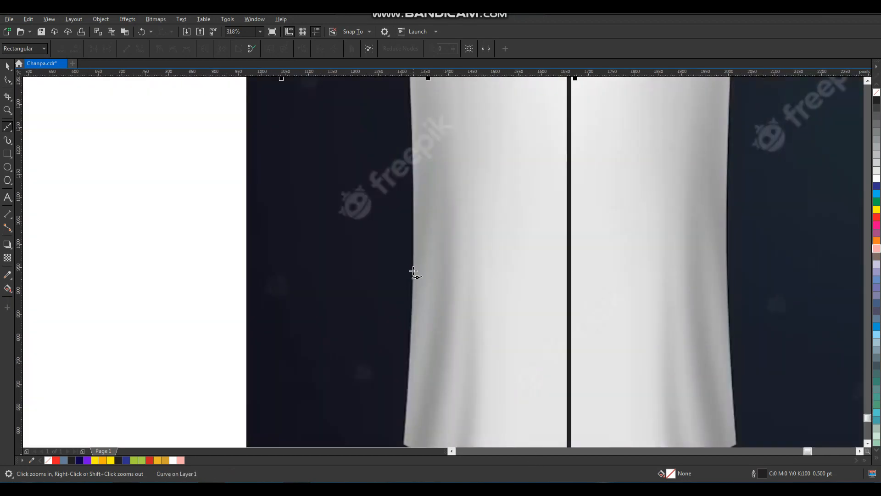
- Continue the trace down the side edge and along the hem, closing at the centre line
{"action": "left_click", "coordinate": [413, 262]}
{"action": "scroll", "coordinate": [413, 333], "scroll_direction": "down", "scroll_amount": 2}
{"action": "scroll", "coordinate": [414, 397], "scroll_direction": "up", "scroll_amount": 5}
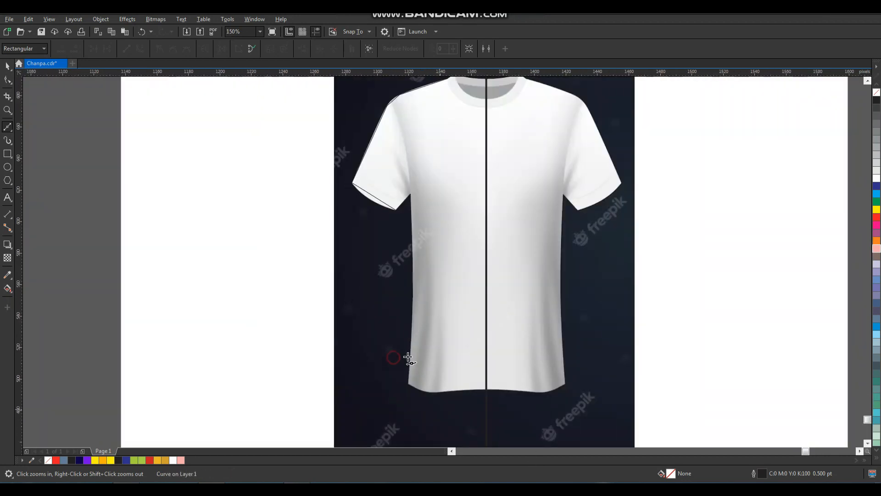
{"action": "left_click", "coordinate": [383, 263]}
{"action": "left_click", "coordinate": [391, 267]}
{"action": "left_click", "coordinate": [662, 320]}
{"action": "scroll", "coordinate": [647, 352], "scroll_direction": "down", "scroll_amount": 3}
{"action": "scroll", "coordinate": [676, 327], "scroll_direction": "up", "scroll_amount": 3}
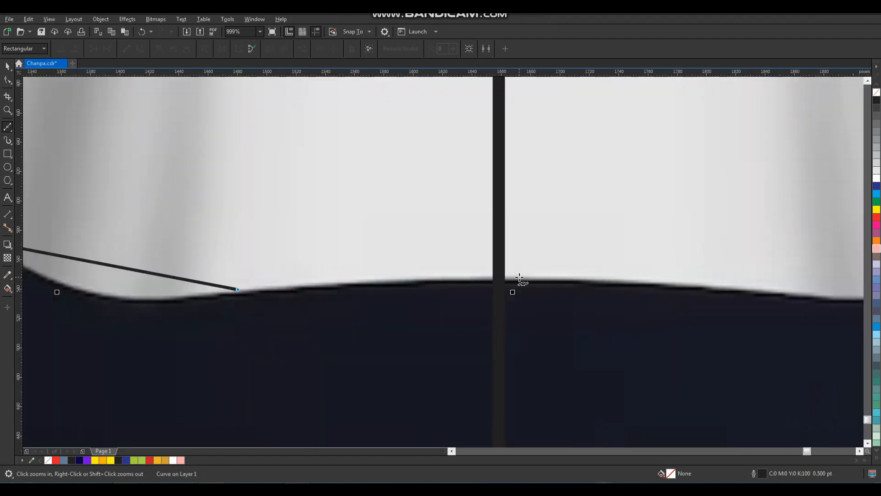
{"action": "left_click", "coordinate": [520, 280]}
{"action": "scroll", "coordinate": [464, 307], "scroll_direction": "down", "scroll_amount": 4}
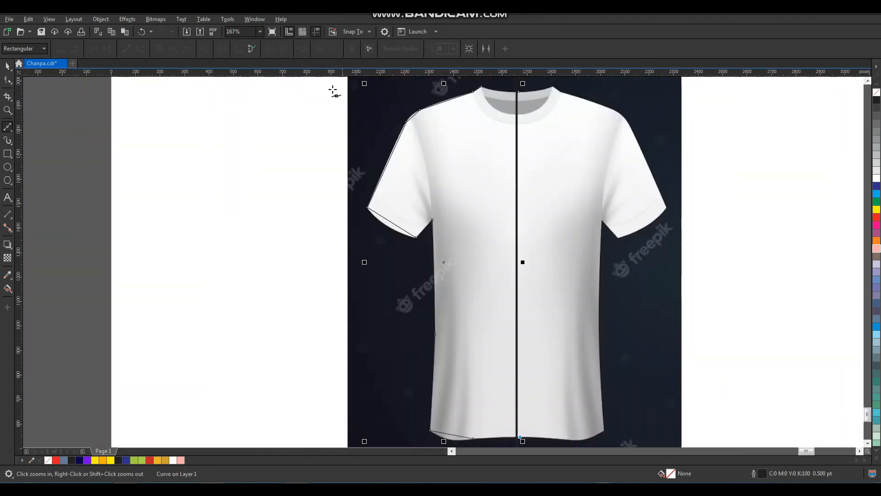
{"action": "key", "text": "space"}
- Give the half-shirt outline a 1.5 pt width and a red colour
{"action": "left_click", "coordinate": [287, 49]}
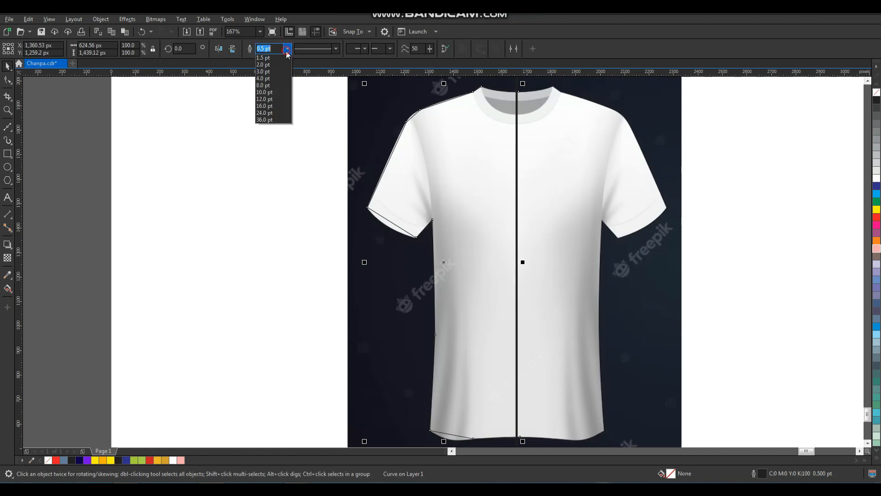
{"action": "left_click", "coordinate": [272, 91]}
{"action": "key", "text": "z"}
{"action": "left_click_drag", "start_coordinate": [545, 142], "coordinate": [342, 232]}
{"action": "right_click", "coordinate": [876, 219]}
- Select all nodes of the half-shirt outline and convert its segments to curves
{"action": "scroll", "coordinate": [459, 258], "scroll_direction": "down", "scroll_amount": 2}
{"action": "key", "text": "F2"}
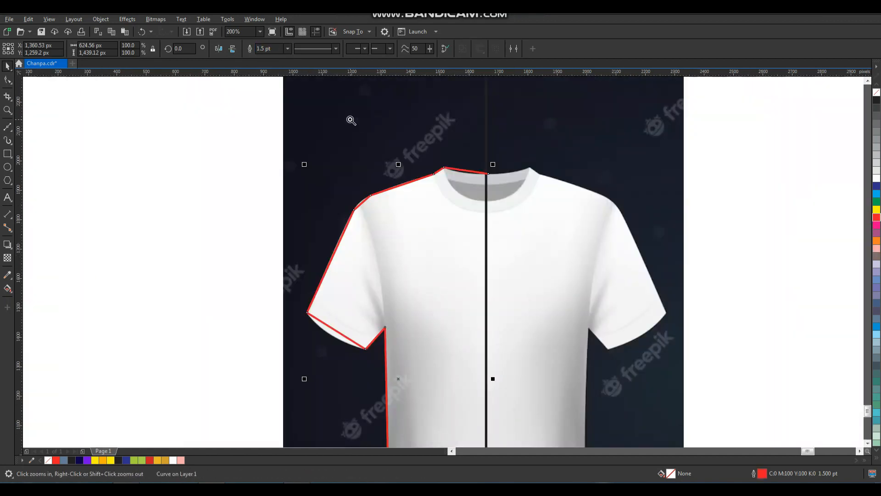
{"action": "left_click_drag", "start_coordinate": [351, 118], "coordinate": [537, 297]}
{"action": "scroll", "coordinate": [464, 176], "scroll_direction": "down", "scroll_amount": 3}
{"action": "key", "text": "F2"}
{"action": "left_click_drag", "start_coordinate": [393, 143], "coordinate": [545, 309]}
{"action": "key", "text": "F10"}
{"action": "left_click_drag", "start_coordinate": [495, 125], "coordinate": [287, 407]}
{"action": "left_click", "coordinate": [140, 49]}
- Bend the collar, shoulder and sleeve segments to follow the shirt's edges
{"action": "key", "text": "F2"}
{"action": "left_click_drag", "start_coordinate": [415, 131], "coordinate": [437, 164]}
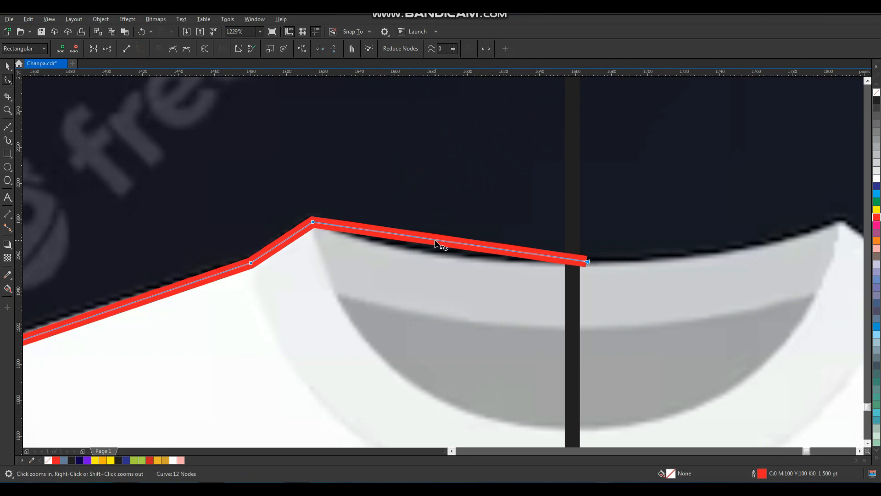
{"action": "left_click_drag", "start_coordinate": [434, 241], "coordinate": [432, 253]}
{"action": "scroll", "coordinate": [414, 258], "scroll_direction": "down", "scroll_amount": 3}
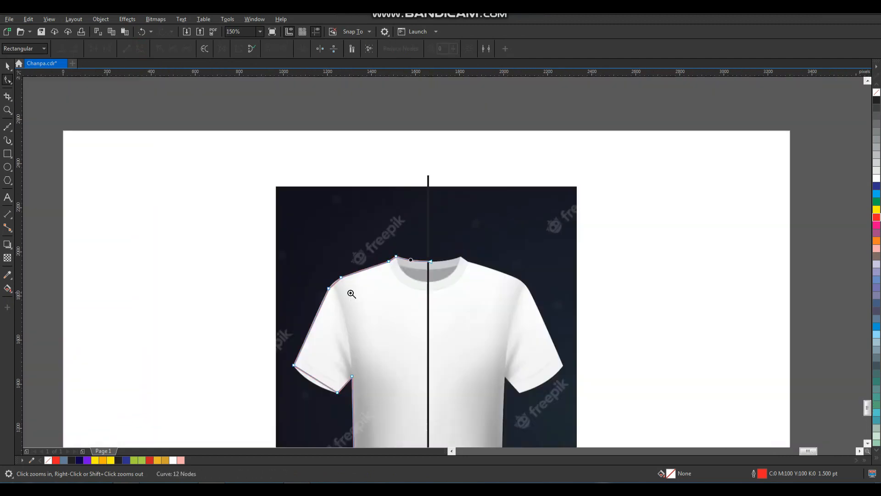
{"action": "left_click_drag", "start_coordinate": [355, 309], "coordinate": [356, 309]}
{"action": "left_click_drag", "start_coordinate": [356, 217], "coordinate": [347, 208]}
{"action": "scroll", "coordinate": [363, 248], "scroll_direction": "down", "scroll_amount": 4}
{"action": "left_click_drag", "start_coordinate": [345, 323], "coordinate": [340, 327]}
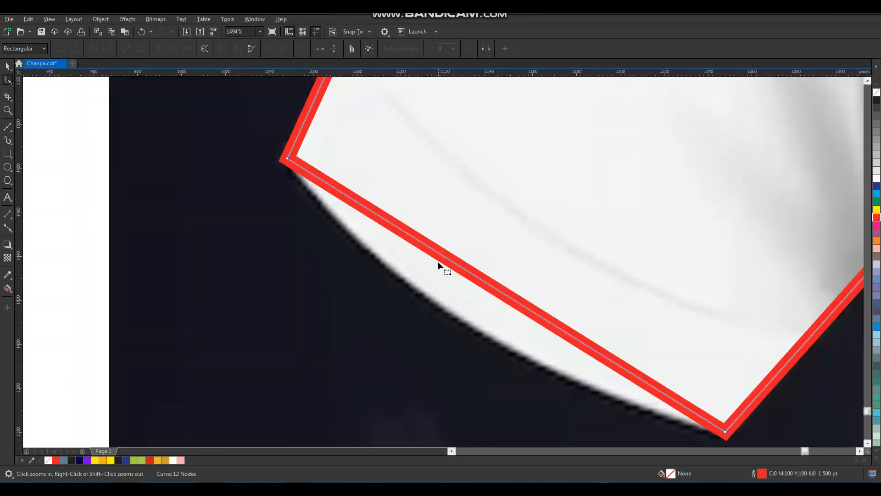
{"action": "left_click_drag", "start_coordinate": [448, 260], "coordinate": [435, 298]}
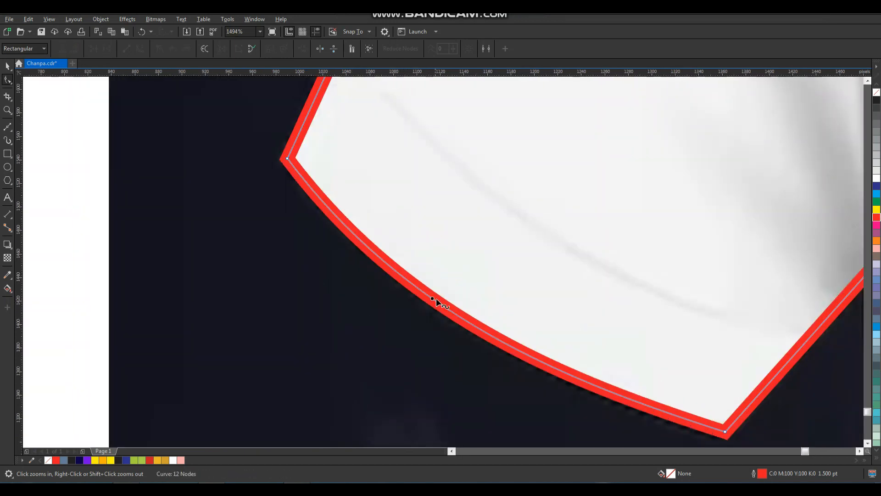
- Curve the hem segments along the shirt bottom and finish node editing
{"action": "scroll", "coordinate": [437, 298], "scroll_direction": "down", "scroll_amount": 2}
{"action": "scroll", "coordinate": [545, 318], "scroll_direction": "down", "scroll_amount": 2}
{"action": "left_click_drag", "start_coordinate": [515, 333], "coordinate": [570, 412]}
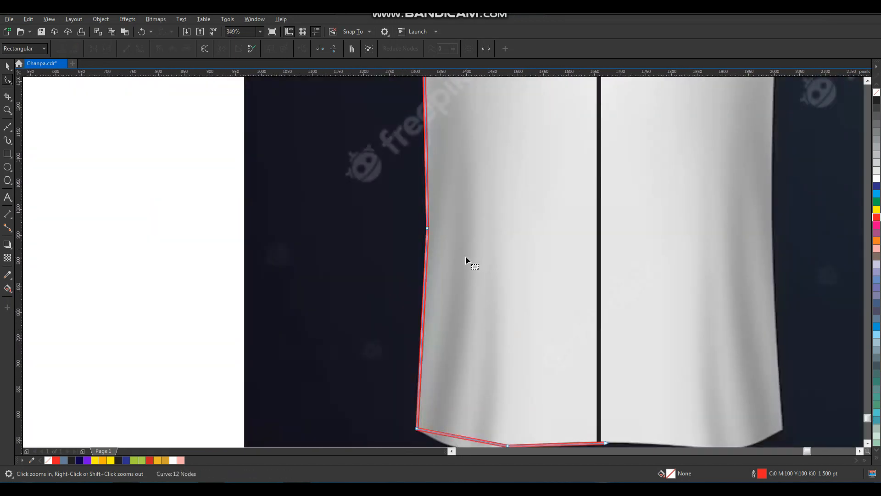
{"action": "scroll", "coordinate": [466, 261], "scroll_direction": "down", "scroll_amount": 2}
{"action": "left_click_drag", "start_coordinate": [423, 321], "coordinate": [499, 385]}
{"action": "left_click_drag", "start_coordinate": [489, 260], "coordinate": [478, 287]}
{"action": "scroll", "coordinate": [528, 290], "scroll_direction": "down", "scroll_amount": 2}
{"action": "left_click_drag", "start_coordinate": [613, 267], "coordinate": [656, 323]}
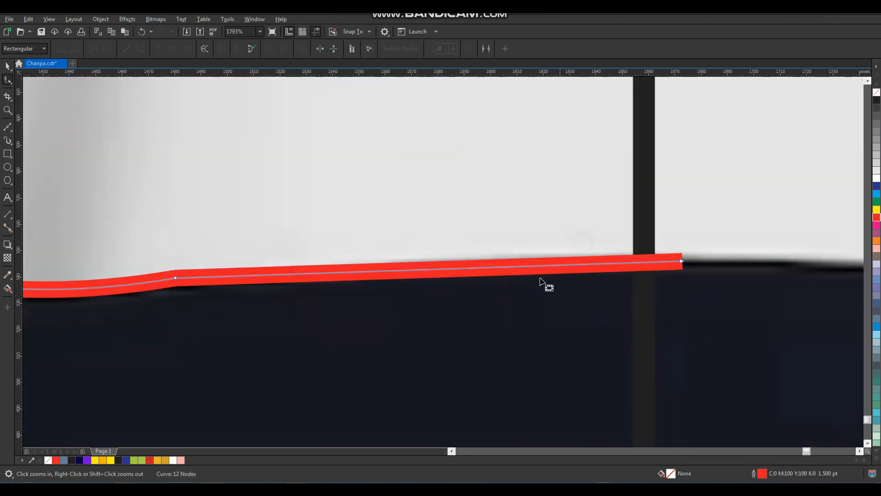
{"action": "left_click_drag", "start_coordinate": [492, 271], "coordinate": [491, 257]}
{"action": "scroll", "coordinate": [489, 290], "scroll_direction": "down", "scroll_amount": 3}
{"action": "key", "text": "space"}
{"action": "scroll", "coordinate": [486, 282], "scroll_direction": "down", "scroll_amount": 1}
{"action": "key", "text": "z"}
{"action": "left_click_drag", "start_coordinate": [389, 102], "coordinate": [489, 248]}
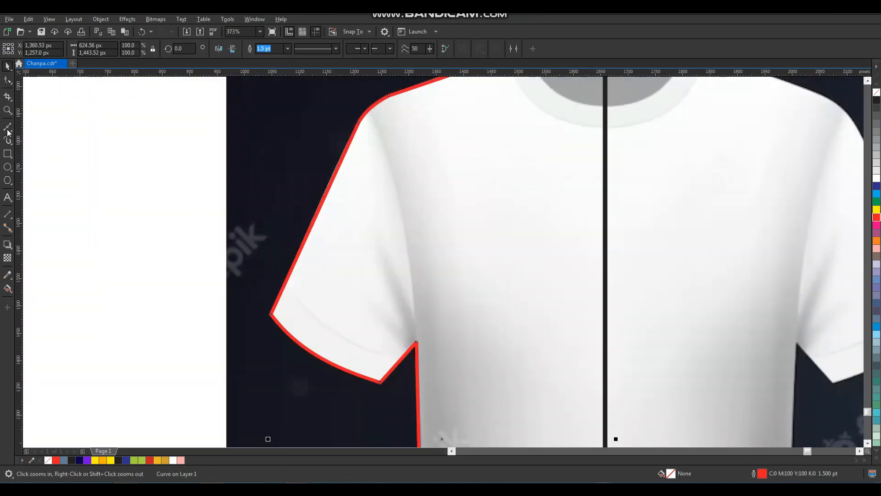
- Draw a sleeve seam line from the sleeve top to the armpit and bow it into a curve
{"action": "left_click", "coordinate": [6, 127]}
{"action": "left_click", "coordinate": [368, 108]}
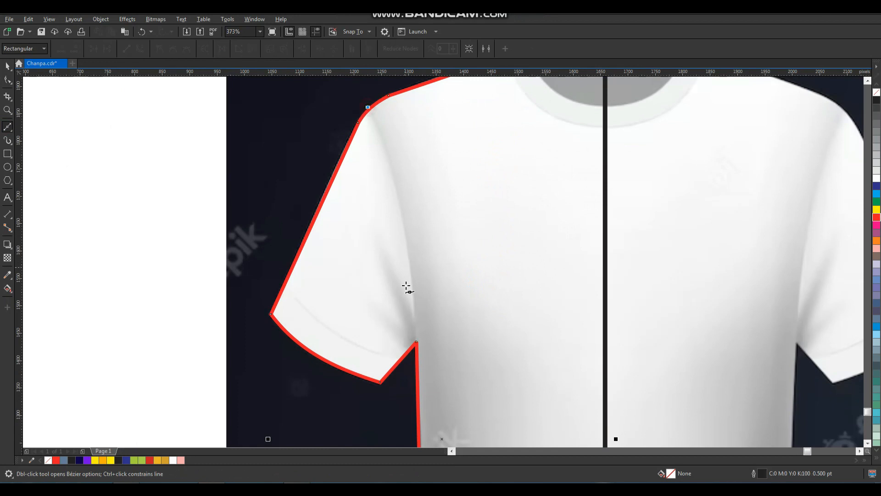
{"action": "left_click", "coordinate": [416, 357]}
{"action": "key", "text": "space"}
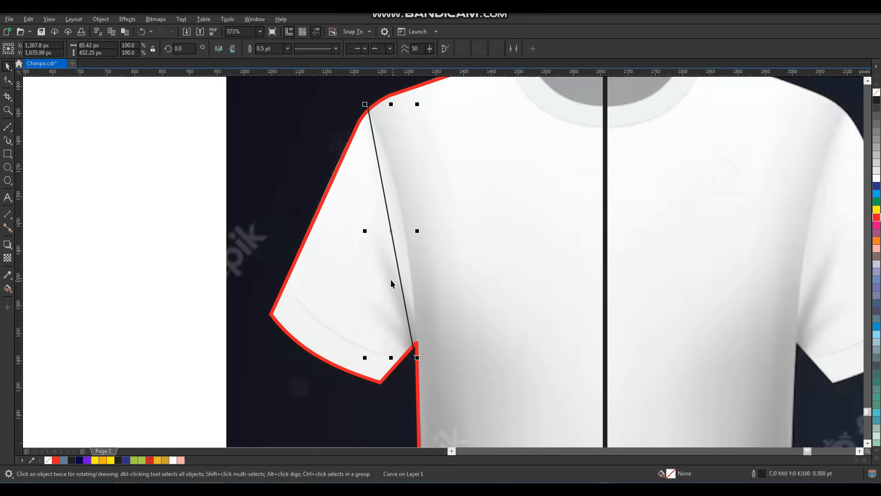
{"action": "key", "text": "F10"}
{"action": "left_click", "coordinate": [388, 212]}
{"action": "left_click", "coordinate": [140, 49]}
{"action": "left_click_drag", "start_coordinate": [392, 234], "coordinate": [194, 387]}
{"action": "key", "text": "space"}
{"action": "scroll", "coordinate": [406, 244], "scroll_direction": "down", "scroll_amount": 1}
{"action": "key", "text": "F2"}
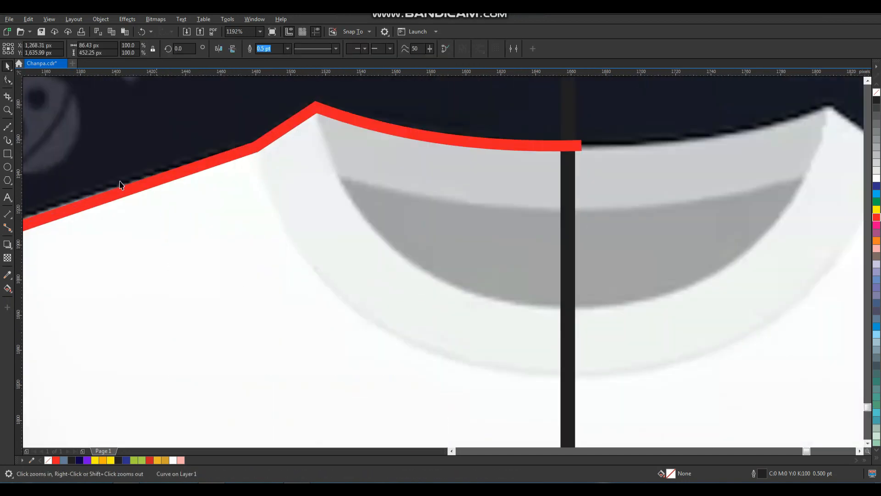
- Add an outer collar curve running from the shoulder to the centre line
{"action": "left_click", "coordinate": [9, 129]}
{"action": "left_click", "coordinate": [254, 137]}
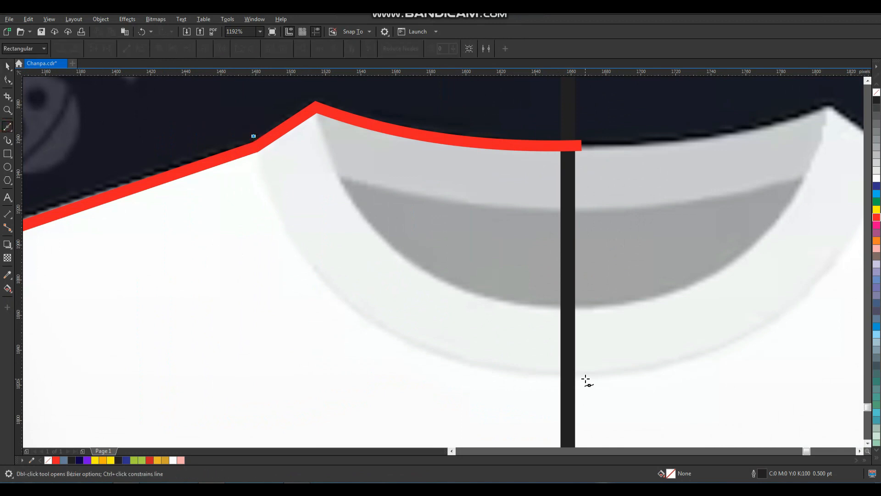
{"action": "left_click", "coordinate": [587, 373]}
{"action": "key", "text": "F10"}
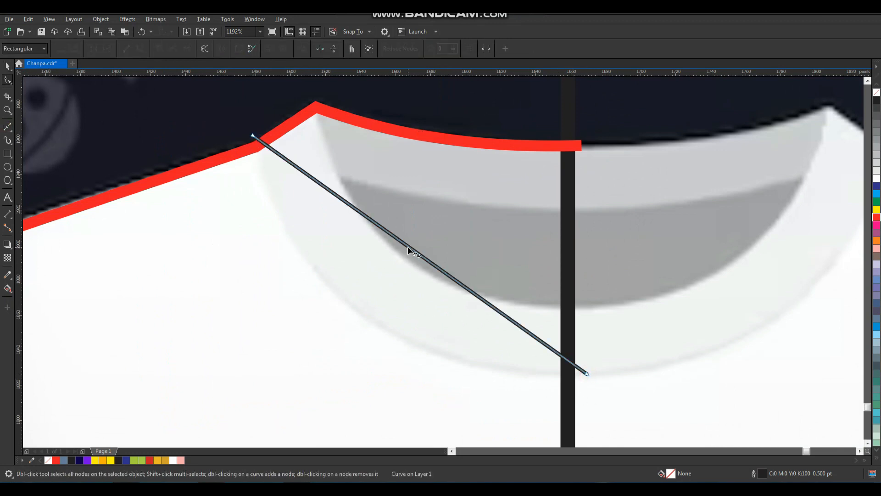
{"action": "left_click", "coordinate": [413, 251]}
{"action": "left_click_drag", "start_coordinate": [413, 250], "coordinate": [364, 318]}
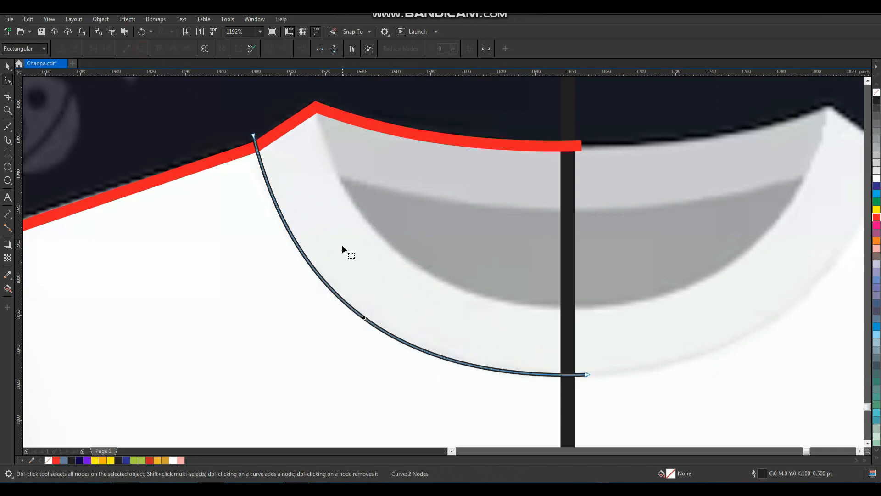
{"action": "key", "text": "space"}
- Add an inner collar curve from the collar peak to the centre line
{"action": "left_click", "coordinate": [8, 127]}
{"action": "left_click", "coordinate": [314, 98]}
{"action": "left_click", "coordinate": [580, 306]}
{"action": "key", "text": "space"}
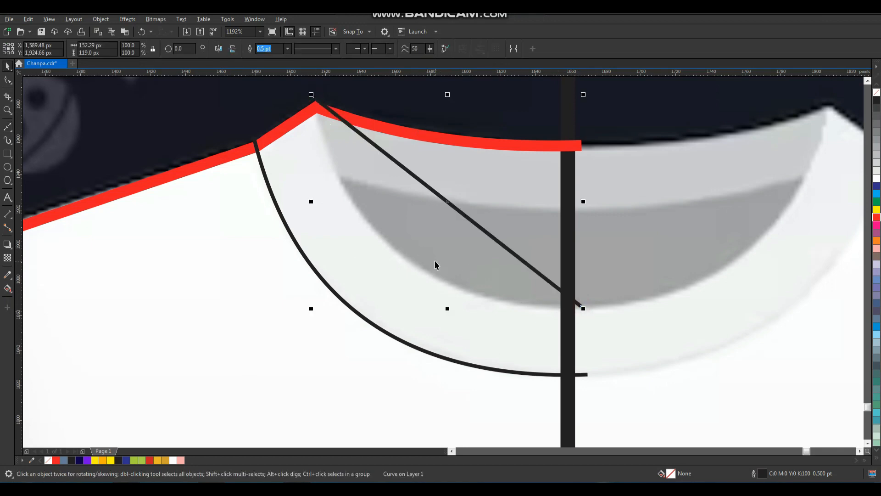
{"action": "key", "text": "F10"}
{"action": "left_click", "coordinate": [447, 202]}
{"action": "left_click", "coordinate": [141, 48]}
{"action": "left_click_drag", "start_coordinate": [437, 196], "coordinate": [400, 253]}
{"action": "key", "text": "space"}
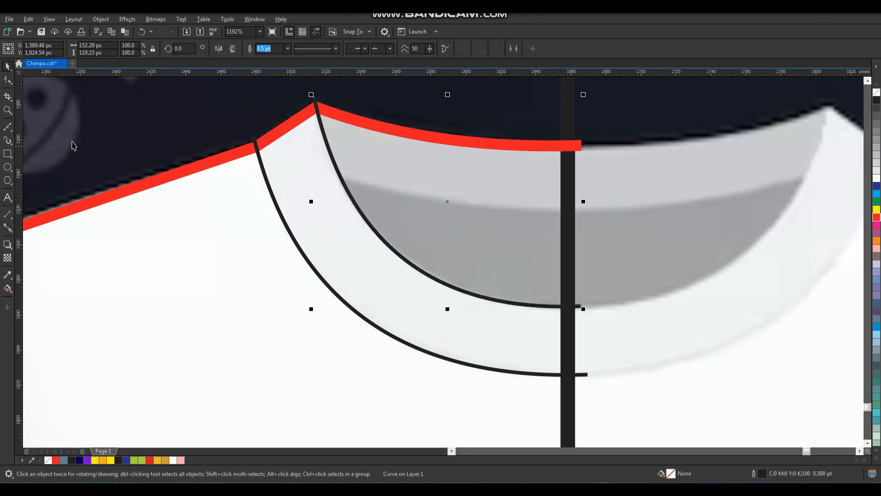
- Draw a gently curved line across the inner collar shading to the centre line
{"action": "left_click", "coordinate": [8, 128]}
{"action": "left_click", "coordinate": [328, 175]}
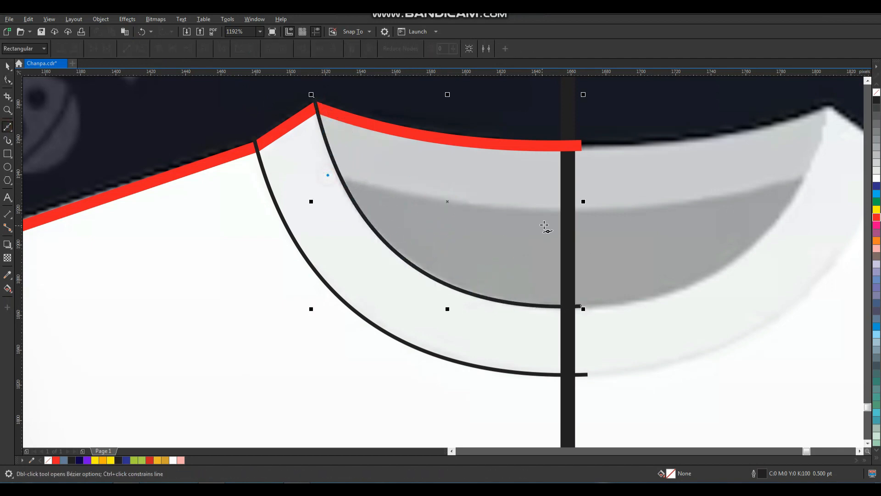
{"action": "left_click", "coordinate": [583, 211]}
{"action": "key", "text": "space"}
{"action": "key", "text": "F10"}
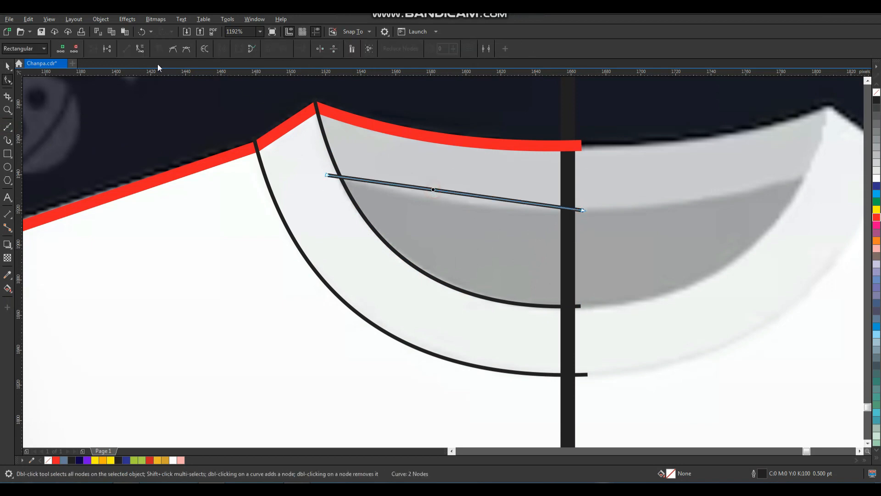
{"action": "left_click_drag", "start_coordinate": [453, 192], "coordinate": [452, 202]}
{"action": "key", "text": "space"}
{"action": "key", "text": "F3"}
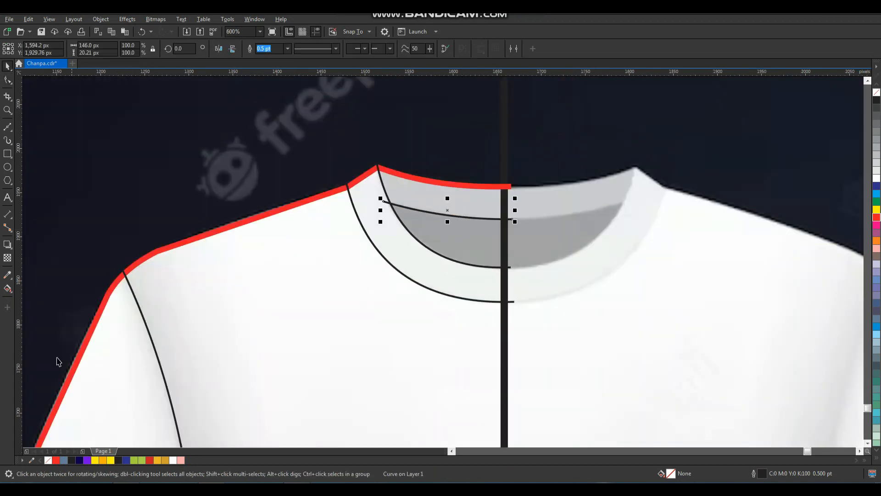
- Smart-fill the three collar bands, the body panel and the sleeve blue
{"action": "left_click", "coordinate": [12, 292]}
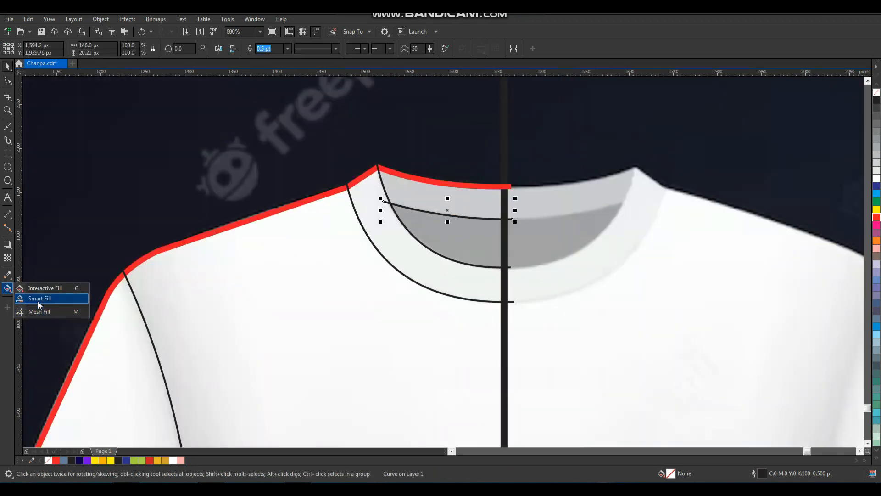
{"action": "left_click", "coordinate": [28, 295]}
{"action": "left_click", "coordinate": [414, 194]}
{"action": "left_click", "coordinate": [429, 227]}
{"action": "left_click", "coordinate": [417, 252]}
{"action": "scroll", "coordinate": [302, 232], "scroll_direction": "down", "scroll_amount": 2}
{"action": "scroll", "coordinate": [224, 307], "scroll_direction": "up", "scroll_amount": 2}
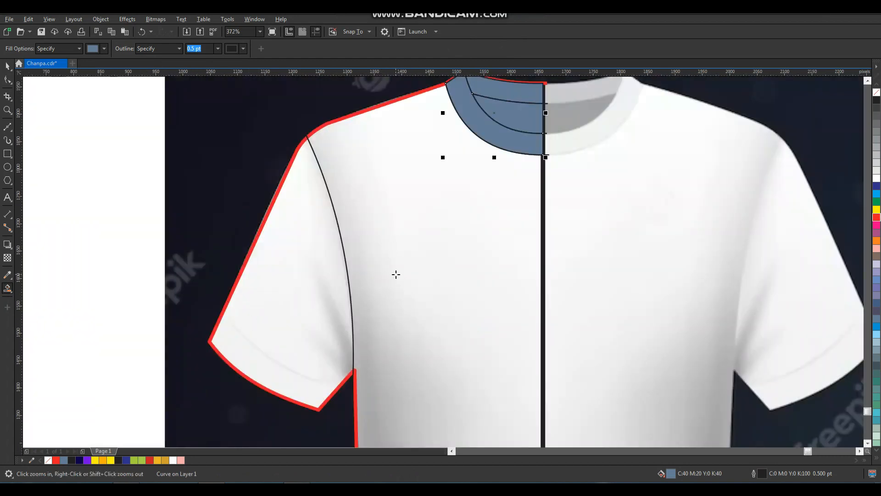
{"action": "left_click", "coordinate": [395, 274]}
{"action": "left_click", "coordinate": [305, 276]}
{"action": "key", "text": "space"}
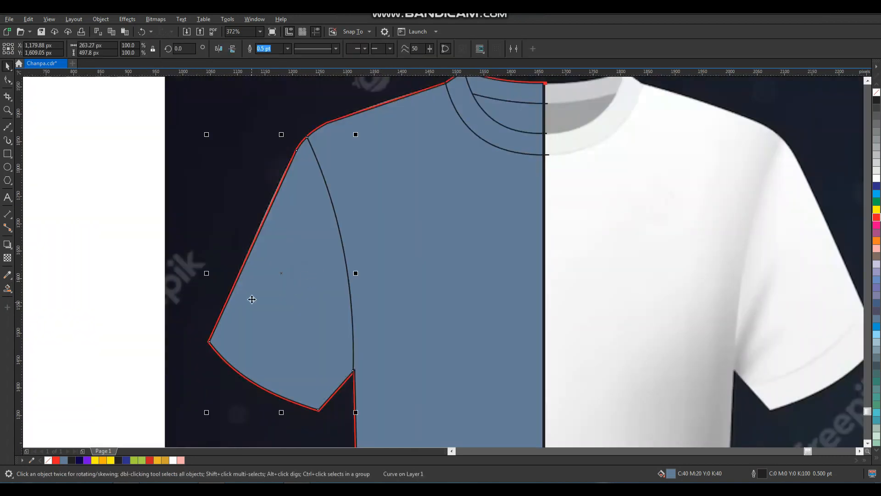
{"action": "scroll", "coordinate": [251, 300], "scroll_direction": "down", "scroll_amount": 1}
{"action": "scroll", "coordinate": [287, 337], "scroll_direction": "up", "scroll_amount": 2}
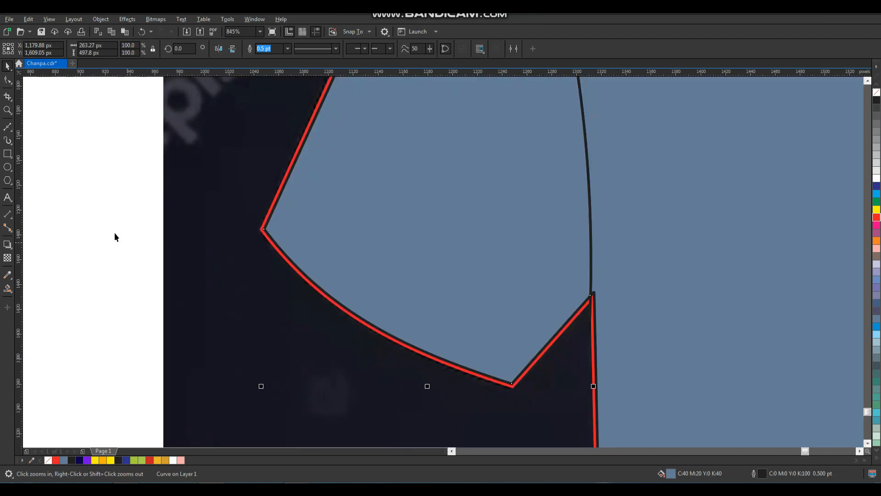
- Draw a cuff line across the sleeve and bow it into a downward arc
{"action": "left_click", "coordinate": [8, 127]}
{"action": "left_click", "coordinate": [280, 179]}
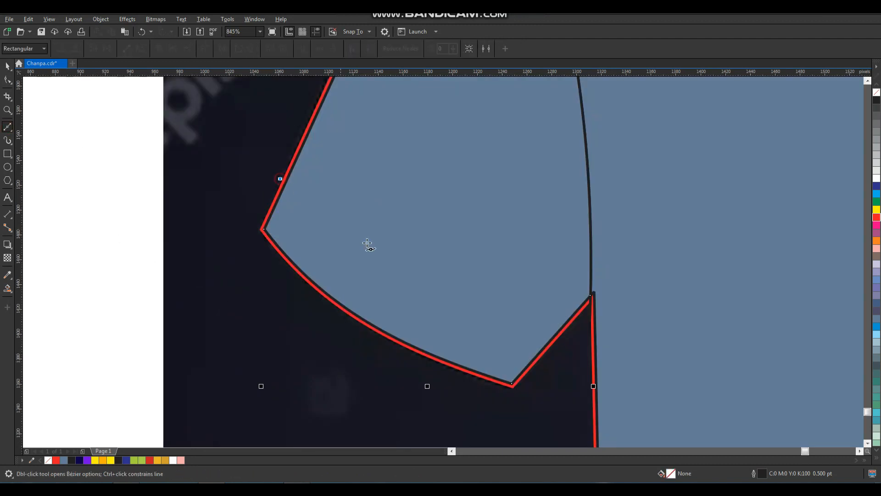
{"action": "left_click", "coordinate": [545, 362]}
{"action": "key", "text": "F10"}
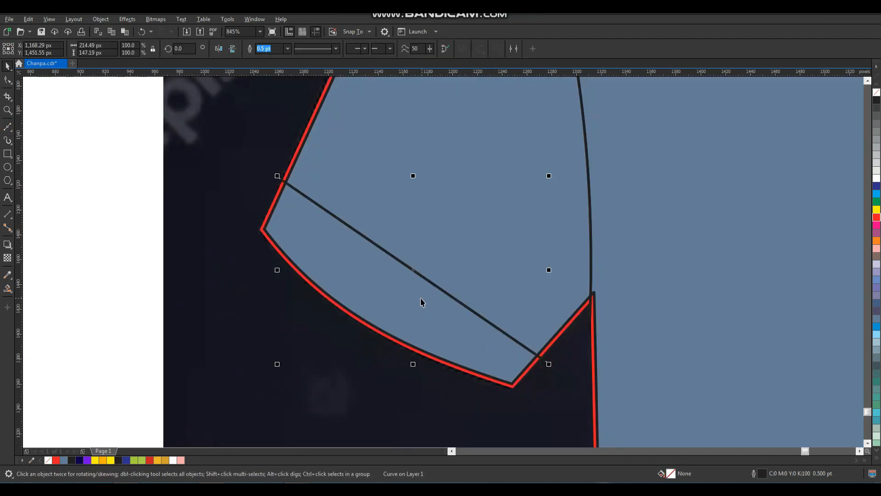
{"action": "left_click", "coordinate": [382, 249]}
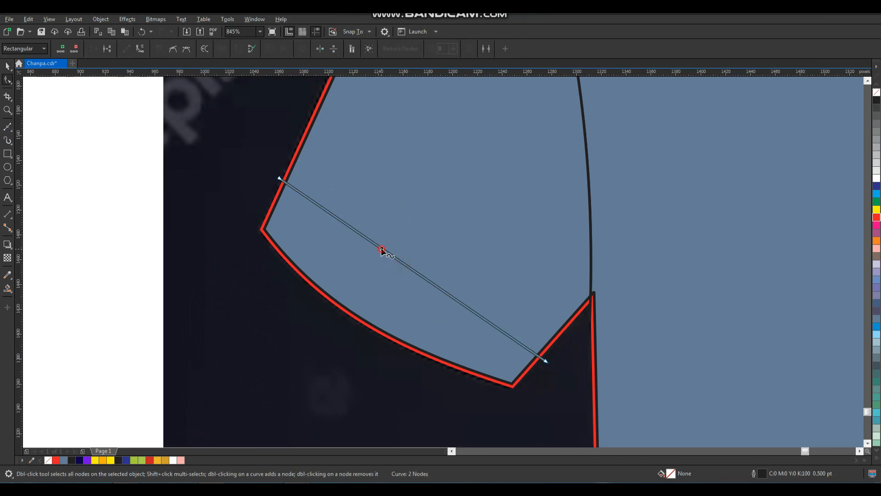
{"action": "left_click", "coordinate": [140, 49]}
{"action": "left_click_drag", "start_coordinate": [381, 248], "coordinate": [384, 281]}
{"action": "key", "text": "space"}
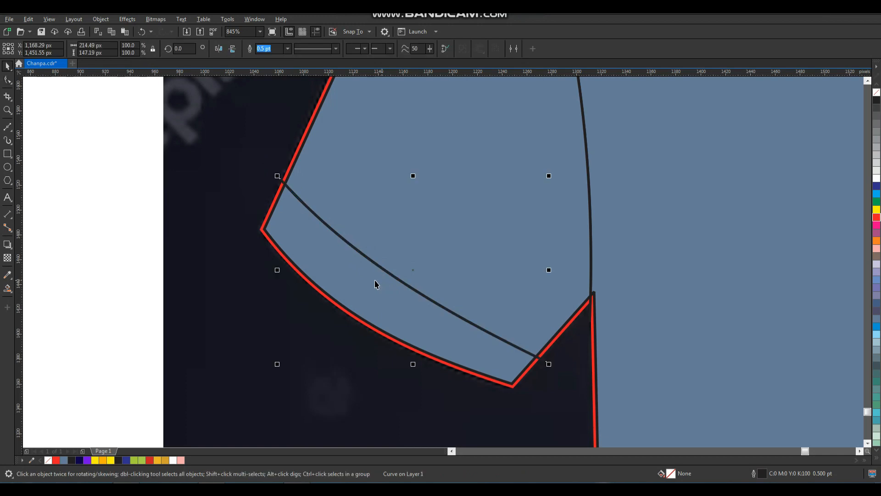
- Select the sleeve band piece and zoom in on the half-shirt drawing
{"action": "left_click", "coordinate": [421, 321]}
{"action": "scroll", "coordinate": [411, 321], "scroll_direction": "down", "scroll_amount": 4}
{"action": "scroll", "coordinate": [387, 296], "scroll_direction": "down", "scroll_amount": 1}
{"action": "key", "text": "F2"}
{"action": "left_click_drag", "start_coordinate": [342, 113], "coordinate": [566, 357]}
- Move the blue half-shirt pieces and the T-shirt photo off the page to the left
{"action": "left_click", "coordinate": [359, 293], "text": "shift"}
{"action": "left_click", "coordinate": [458, 263], "text": "shift"}
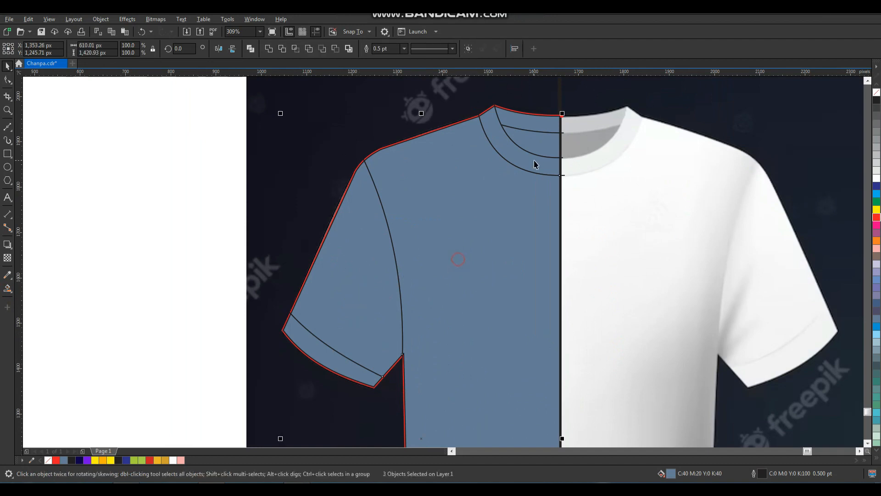
{"action": "left_click", "coordinate": [529, 167], "text": "shift"}
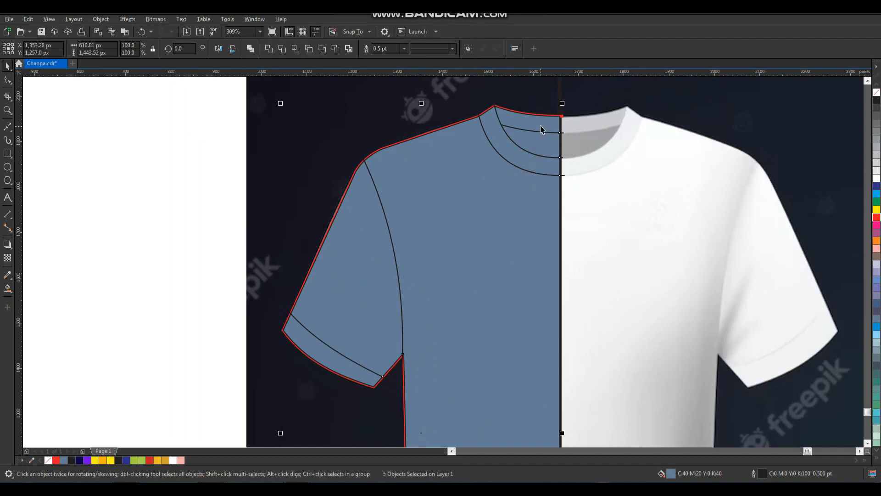
{"action": "scroll", "coordinate": [500, 248], "scroll_direction": "down", "scroll_amount": 4}
{"action": "left_click_drag", "start_coordinate": [500, 248], "coordinate": [278, 272]}
{"action": "left_click", "coordinate": [343, 230]}
{"action": "left_click_drag", "start_coordinate": [374, 187], "coordinate": [606, 424]}
{"action": "left_click_drag", "start_coordinate": [576, 374], "coordinate": [222, 360]}
{"action": "left_click", "coordinate": [337, 294]}
- Bring the photo and blue half-shirt onto the page, nudging the half-shirt slightly right
{"action": "left_click_drag", "start_coordinate": [345, 193], "coordinate": [240, 397]}
{"action": "left_click_drag", "start_coordinate": [350, 149], "coordinate": [85, 416]}
{"action": "left_click_drag", "start_coordinate": [174, 349], "coordinate": [431, 345]}
{"action": "left_click", "coordinate": [337, 282]}
{"action": "key", "text": "F2"}
{"action": "left_click_drag", "start_coordinate": [364, 161], "coordinate": [652, 445]}
{"action": "left_click_drag", "start_coordinate": [492, 316], "coordinate": [407, 400]}
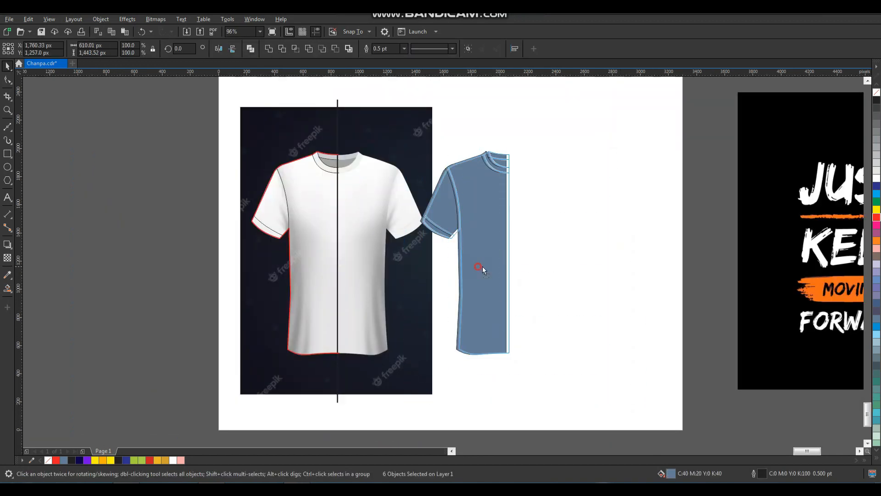
{"action": "left_click_drag", "start_coordinate": [482, 267], "coordinate": [499, 267]}
- Mirror a copy of the blue half across to form the full shirt
{"action": "left_click_drag", "start_coordinate": [436, 253], "coordinate": [554, 253]}
{"action": "right_click", "coordinate": [554, 253]}
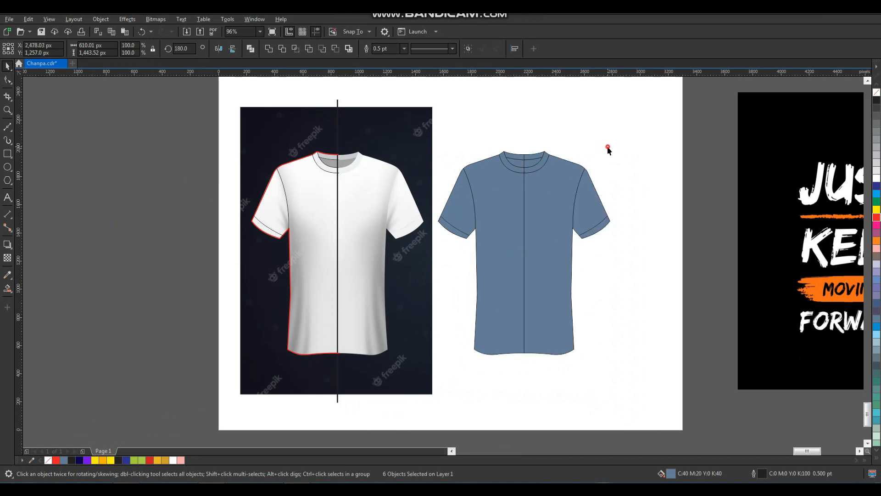
{"action": "left_click", "coordinate": [613, 140]}
- Weld the left and right collar pieces into a single collar band
{"action": "key", "text": "F2"}
{"action": "left_click_drag", "start_coordinate": [502, 143], "coordinate": [561, 193]}
{"action": "key", "text": "space"}
{"action": "left_click", "coordinate": [438, 185]}
{"action": "left_click", "coordinate": [354, 189], "text": "shift"}
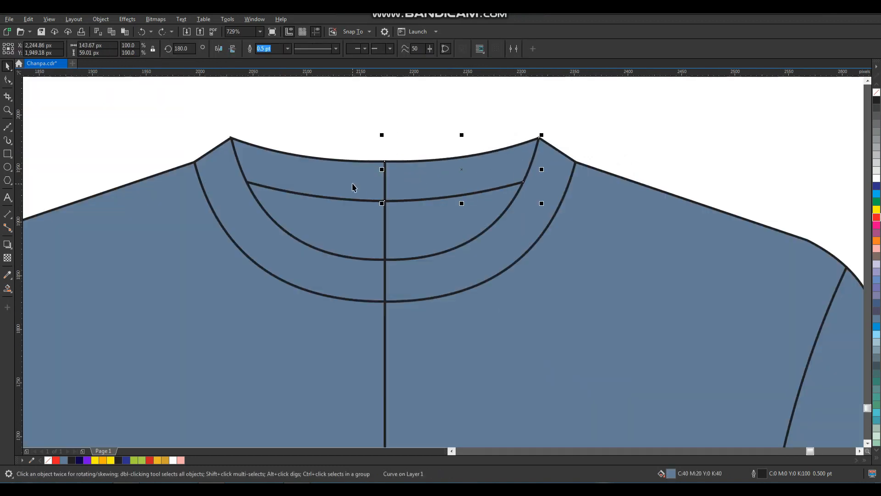
{"action": "left_click", "coordinate": [271, 50]}
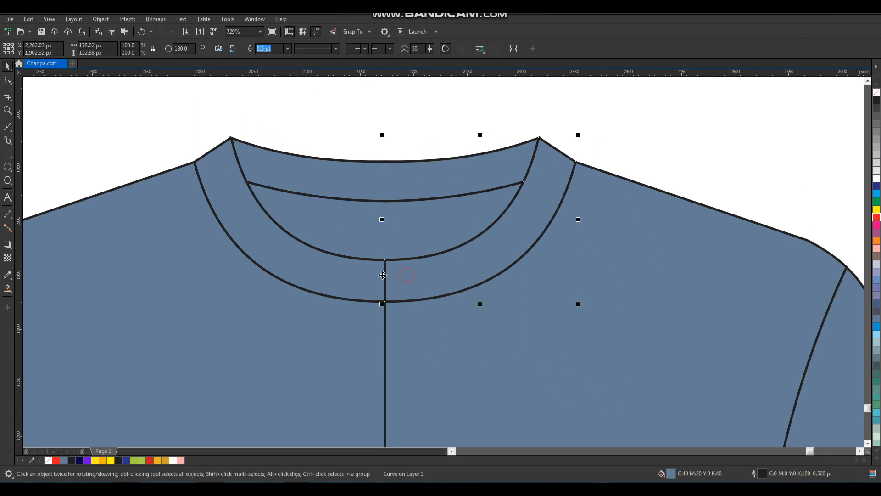
{"action": "left_click", "coordinate": [417, 325]}
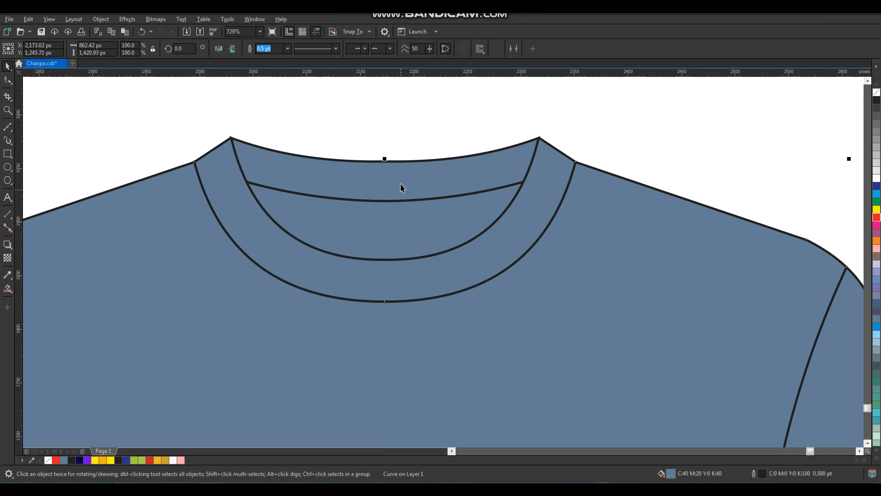
{"action": "scroll", "coordinate": [416, 212], "scroll_direction": "down", "scroll_amount": 3}
{"action": "left_click", "coordinate": [482, 186]}
{"action": "key", "text": "F2"}
{"action": "left_click_drag", "start_coordinate": [541, 170], "coordinate": [144, 441]}
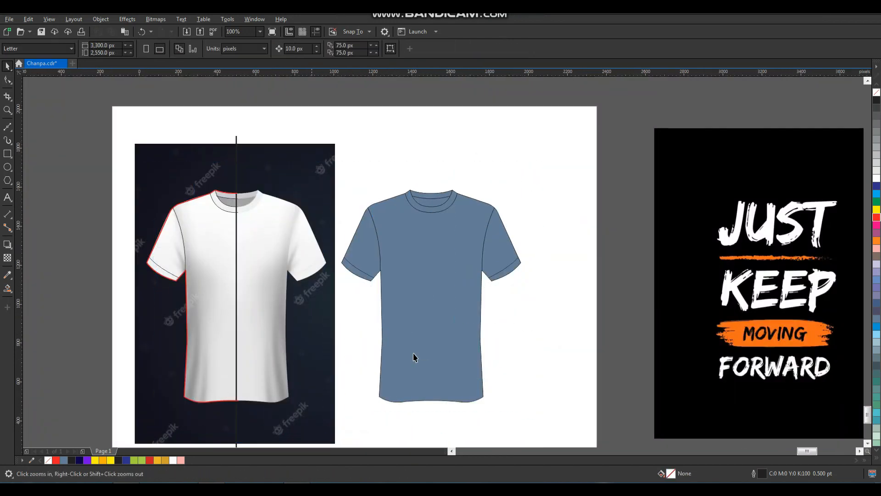
- Delete the tracing lines over the white shirt
{"action": "scroll", "coordinate": [379, 303], "scroll_direction": "down", "scroll_amount": 2}
{"action": "key", "text": "F2"}
{"action": "left_click_drag", "start_coordinate": [261, 141], "coordinate": [463, 388]}
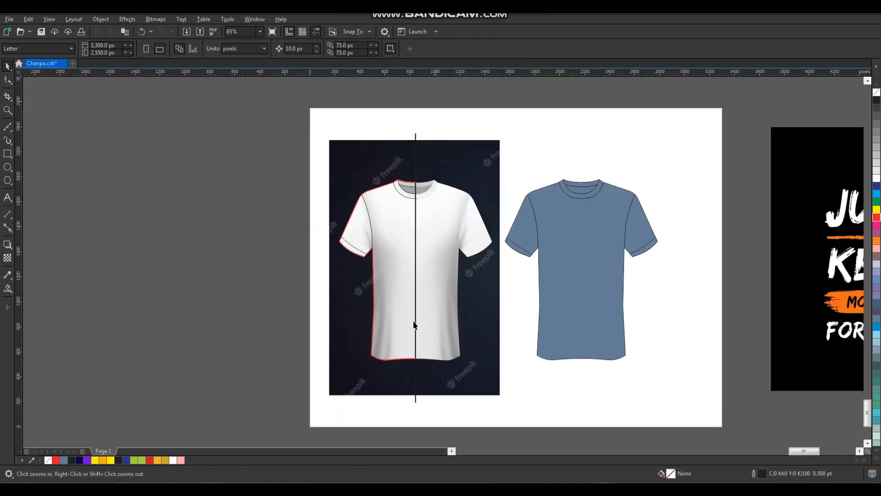
{"action": "key", "text": "space"}
{"action": "mouse_move", "coordinate": [452, 113]}
{"action": "left_mouse_down"}
{"action": "mouse_move", "coordinate": [368, 407]}
{"action": "mouse_move", "coordinate": [305, 420]}
{"action": "left_mouse_up"}
{"action": "key", "text": "Delete"}
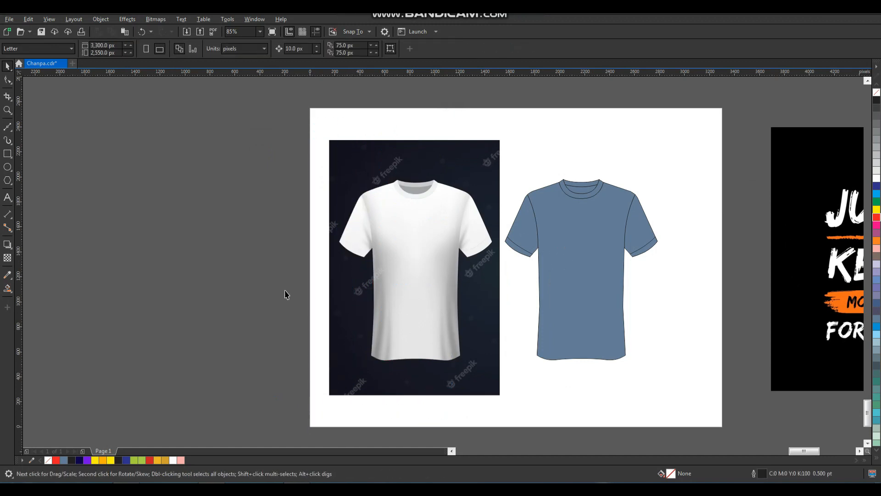
- Draw a zigzag path across the white shirt's sleeve using point-by-point curve drawing
{"action": "key", "text": "z"}
{"action": "left_click_drag", "start_coordinate": [355, 211], "coordinate": [409, 278]}
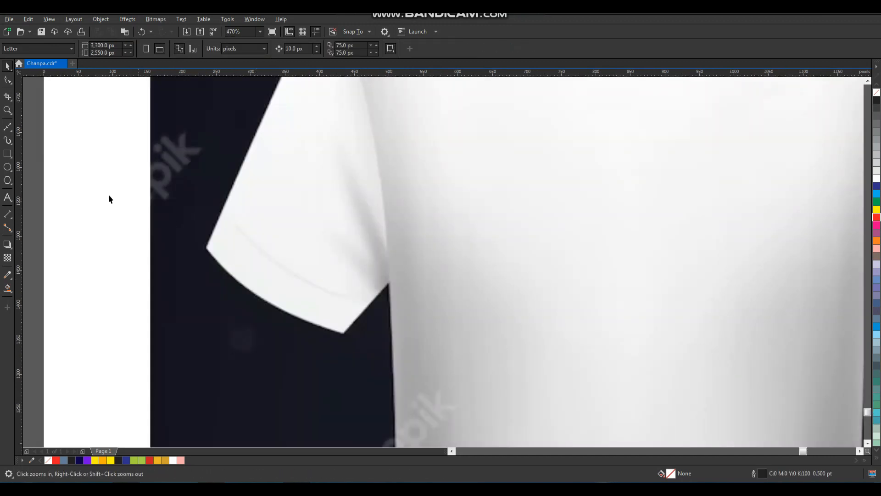
{"action": "left_click", "coordinate": [15, 133]}
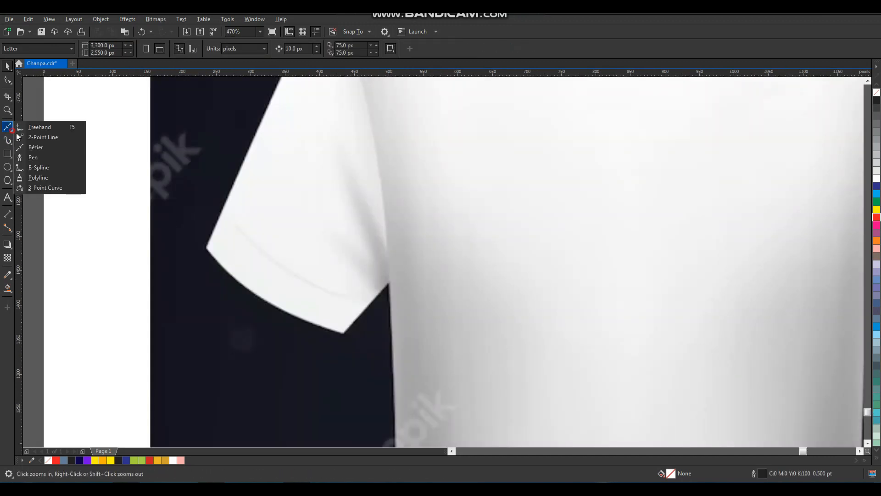
{"action": "left_click", "coordinate": [46, 148]}
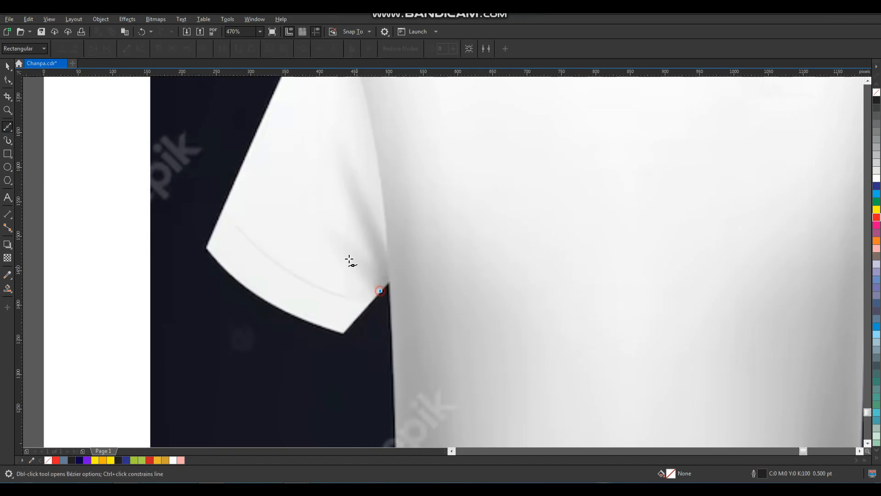
{"action": "left_click", "coordinate": [310, 208]}
{"action": "left_click", "coordinate": [370, 259]}
{"action": "left_click", "coordinate": [337, 149]}
{"action": "left_click", "coordinate": [390, 254]}
{"action": "left_click", "coordinate": [391, 312]}
{"action": "key", "text": "space"}
- Draw two narrow triangular stripes rising from the shirt's lower left hem
{"action": "scroll", "coordinate": [348, 276], "scroll_direction": "down", "scroll_amount": 2}
{"action": "key", "text": "F2"}
{"action": "left_click_drag", "start_coordinate": [330, 187], "coordinate": [490, 448]}
{"action": "left_click_drag", "start_coordinate": [331, 233], "coordinate": [505, 439]}
{"action": "key", "text": "space"}
{"action": "left_click", "coordinate": [357, 397]}
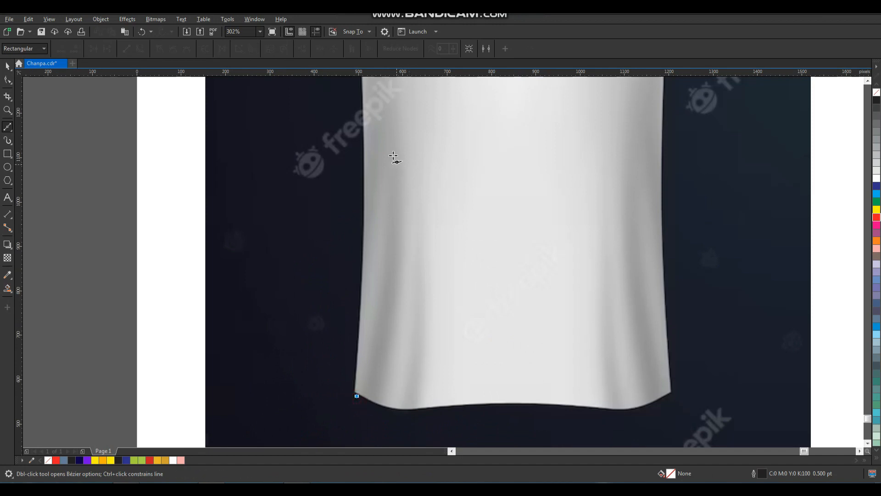
{"action": "left_click", "coordinate": [385, 100]}
{"action": "left_click", "coordinate": [378, 406]}
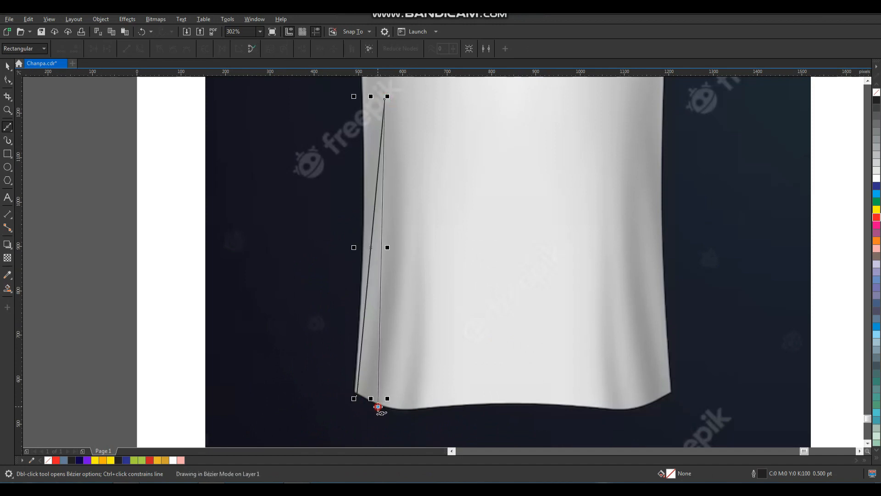
{"action": "left_click", "coordinate": [357, 397]}
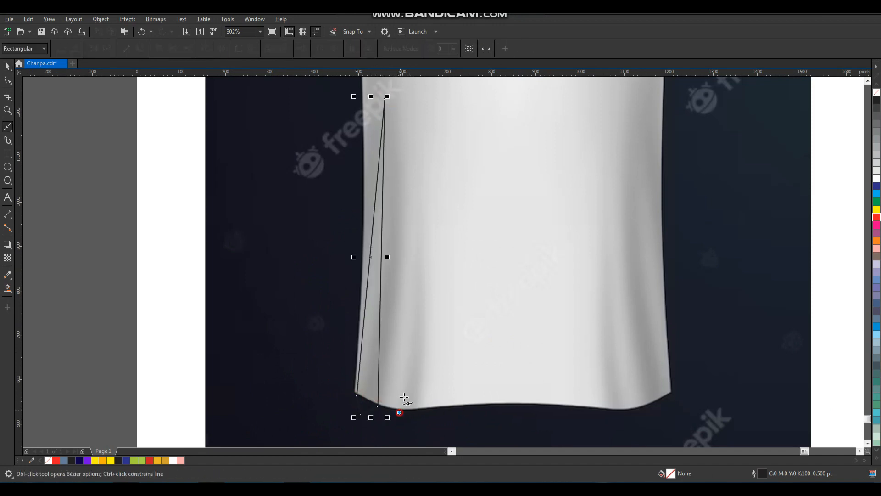
{"action": "left_click", "coordinate": [413, 150]}
{"action": "left_click", "coordinate": [422, 410]}
{"action": "left_click", "coordinate": [399, 409]}
{"action": "key", "text": "space"}
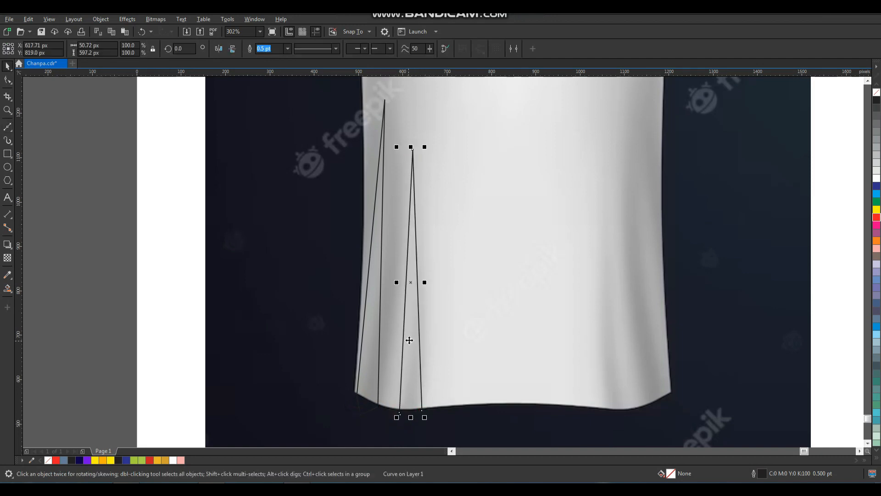
- Combine the two triangles, convert their nodes to curves, and bend the right side outward
{"action": "left_click", "coordinate": [371, 290], "text": "shift"}
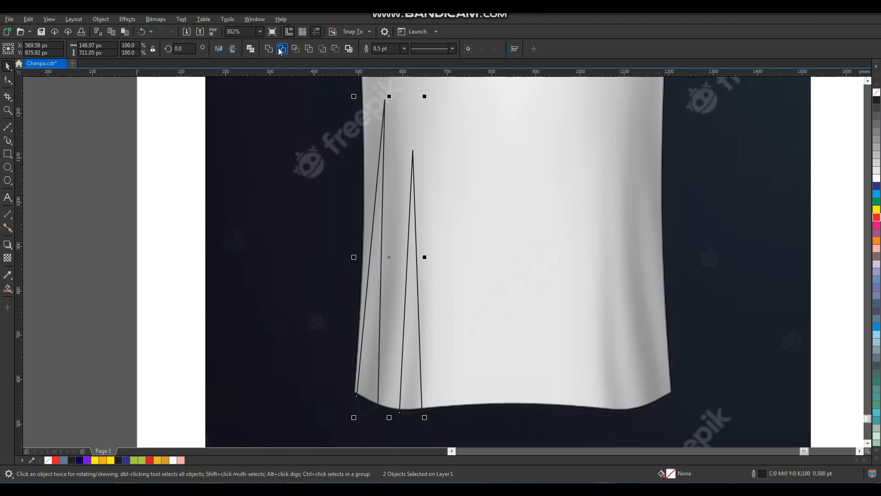
{"action": "key", "text": "ctrl+l"}
{"action": "key", "text": "F10"}
{"action": "left_click_drag", "start_coordinate": [453, 86], "coordinate": [305, 426]}
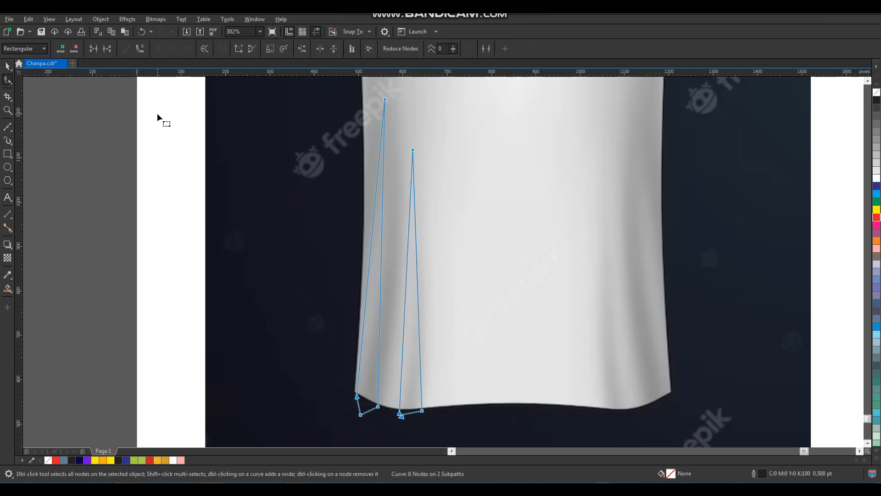
{"action": "left_click", "coordinate": [141, 53]}
{"action": "left_click_drag", "start_coordinate": [417, 264], "coordinate": [387, 230]}
{"action": "key", "text": "space"}
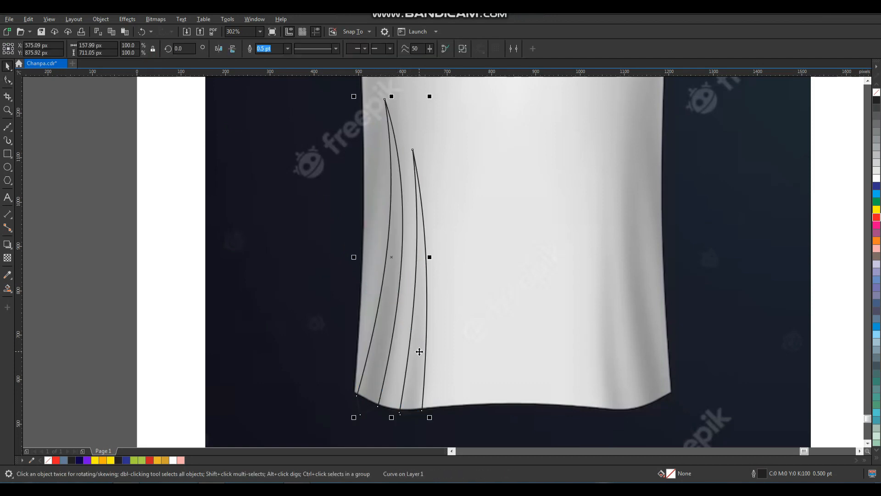
- Fill the stripe shape and the other curve with black
{"action": "left_click", "coordinate": [464, 321], "text": "shift"}
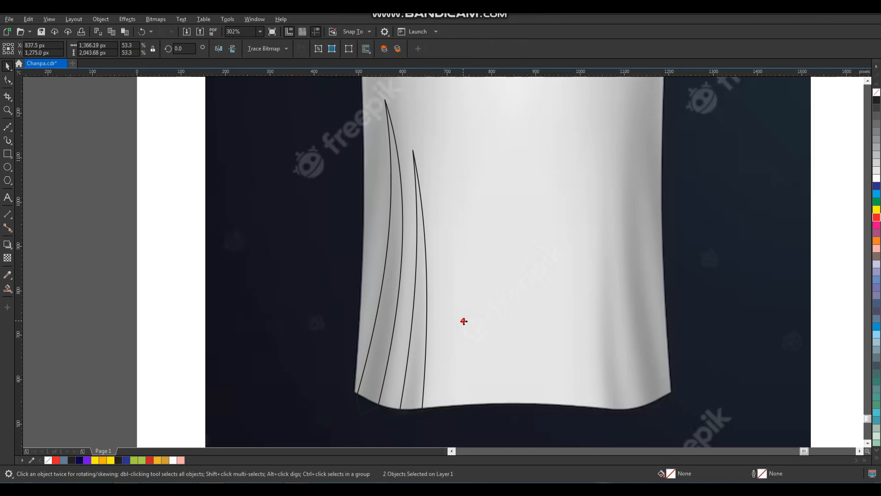
{"action": "left_click", "coordinate": [423, 344]}
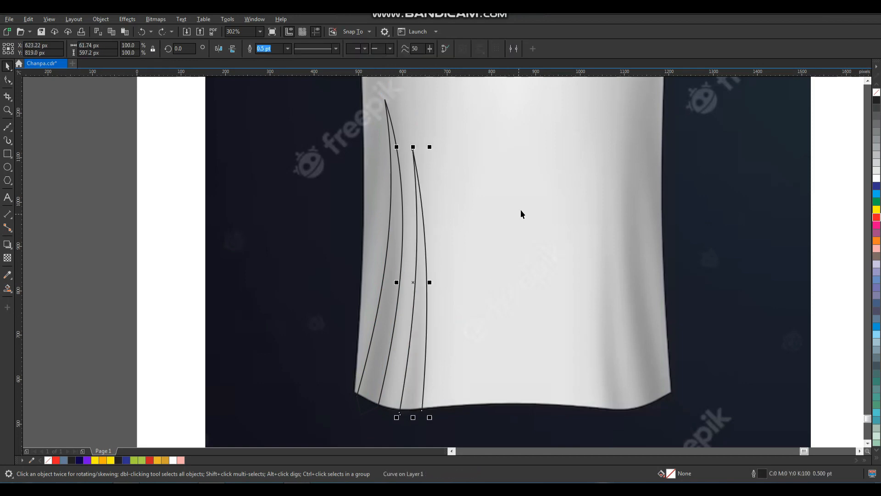
{"action": "left_click", "coordinate": [397, 250], "text": "shift"}
{"action": "left_click", "coordinate": [876, 100]}
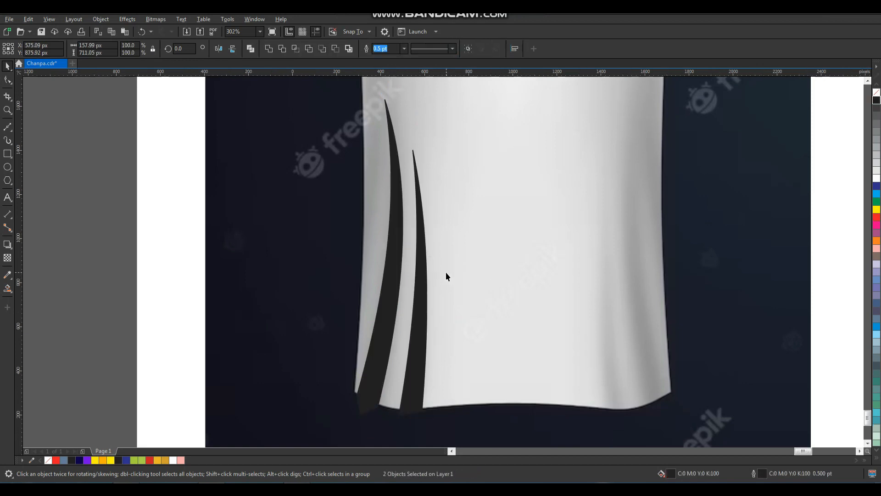
- Draw a long four-point fold curve from the shoulder down to the hem and back
{"action": "scroll", "coordinate": [447, 275], "scroll_direction": "down", "scroll_amount": 5}
{"action": "scroll", "coordinate": [358, 301], "scroll_direction": "up", "scroll_amount": 5}
{"action": "left_click", "coordinate": [397, 308]}
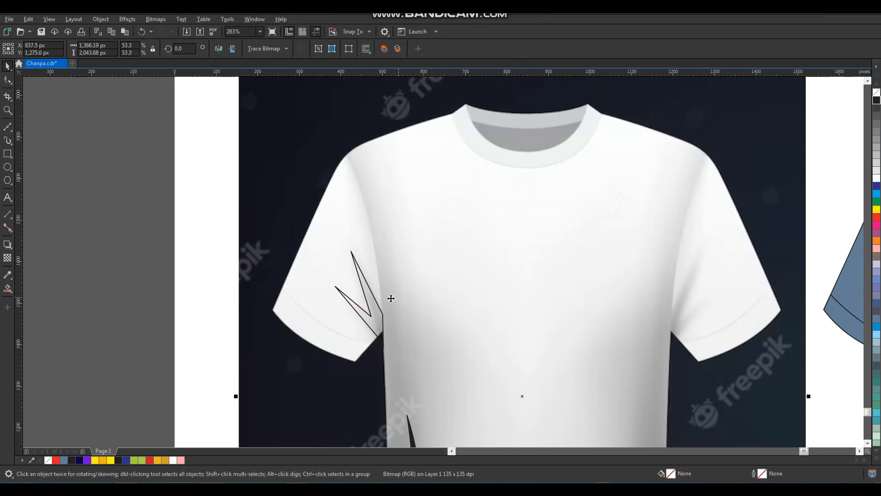
{"action": "left_click", "coordinate": [373, 292]}
{"action": "scroll", "coordinate": [410, 214], "scroll_direction": "down", "scroll_amount": 6}
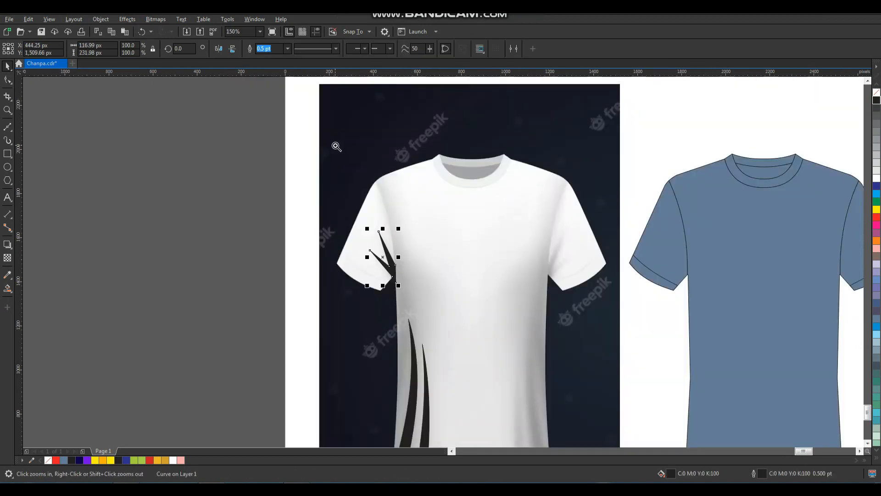
{"action": "scroll", "coordinate": [434, 334], "scroll_direction": "up", "scroll_amount": 3}
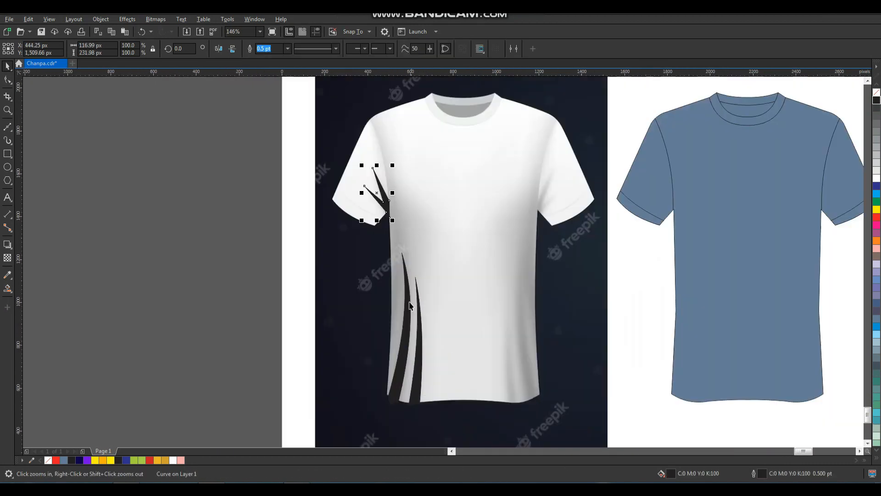
{"action": "left_click", "coordinate": [8, 129]}
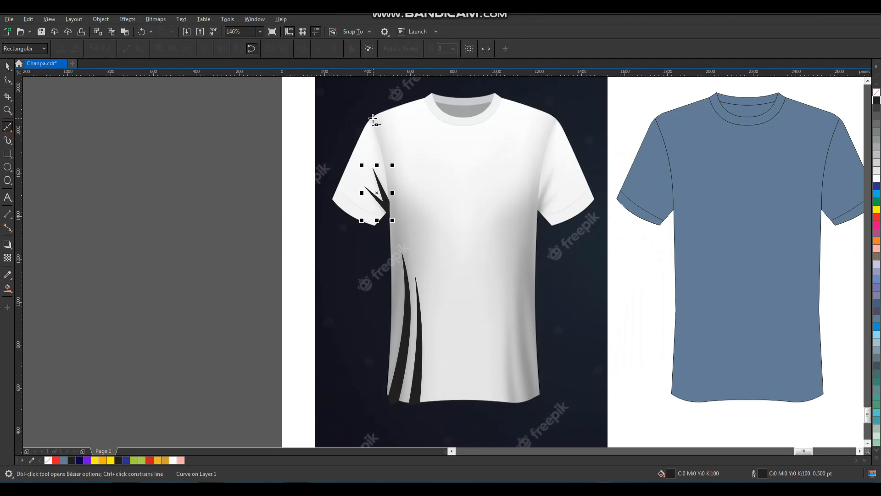
{"action": "left_click", "coordinate": [372, 118]}
{"action": "left_click", "coordinate": [386, 395]}
{"action": "left_click", "coordinate": [404, 408]}
{"action": "left_click", "coordinate": [389, 107]}
{"action": "key", "text": "space"}
- Bend the fold curve's right edge outward with the Shape tool
{"action": "key", "text": "F10"}
{"action": "left_click_drag", "start_coordinate": [433, 364], "coordinate": [448, 411]}
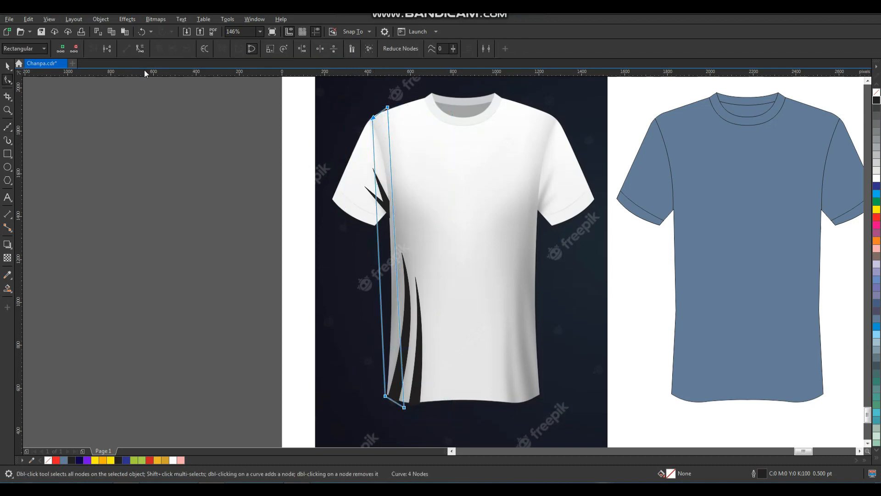
{"action": "mouse_move", "coordinate": [394, 233]}
{"action": "left_mouse_down"}
{"action": "mouse_move", "coordinate": [416, 230]}
{"action": "mouse_move", "coordinate": [385, 243]}
{"action": "mouse_move", "coordinate": [390, 232]}
{"action": "left_mouse_up"}
{"action": "key", "text": "space"}
{"action": "left_click_drag", "start_coordinate": [384, 195], "coordinate": [379, 197]}
{"action": "key", "text": "ctrl+z"}
{"action": "key", "text": "F2"}
{"action": "left_click_drag", "start_coordinate": [350, 159], "coordinate": [436, 238]}
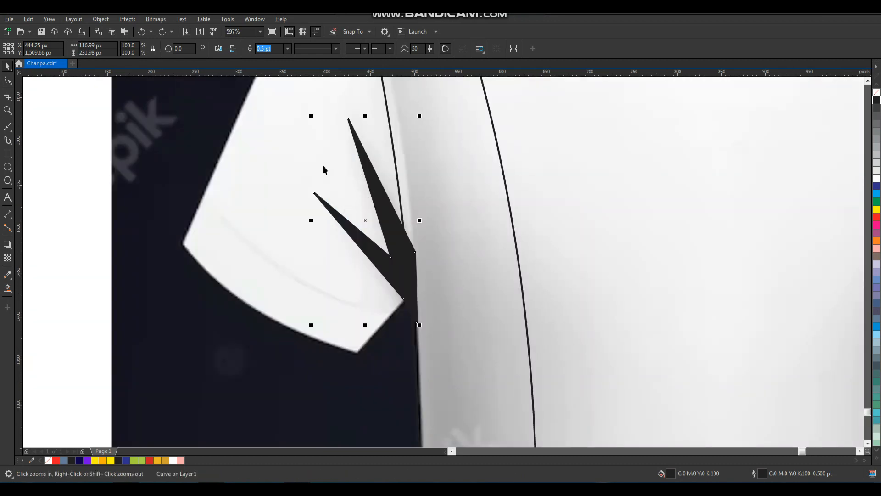
- Apply a Gaussian Blur with radius about 16 to the claw-shaped underarm fold
{"action": "left_click", "coordinate": [155, 19]}
{"action": "mouse_move", "coordinate": [127, 19]}
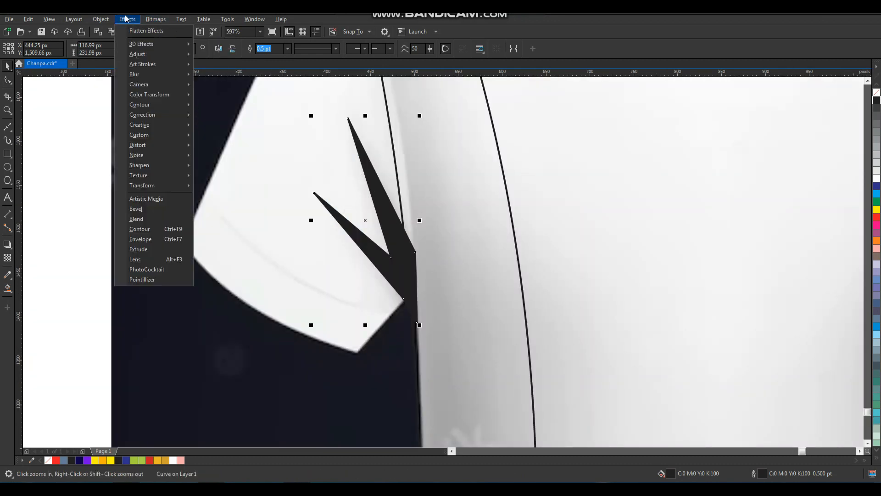
{"action": "mouse_move", "coordinate": [138, 74]}
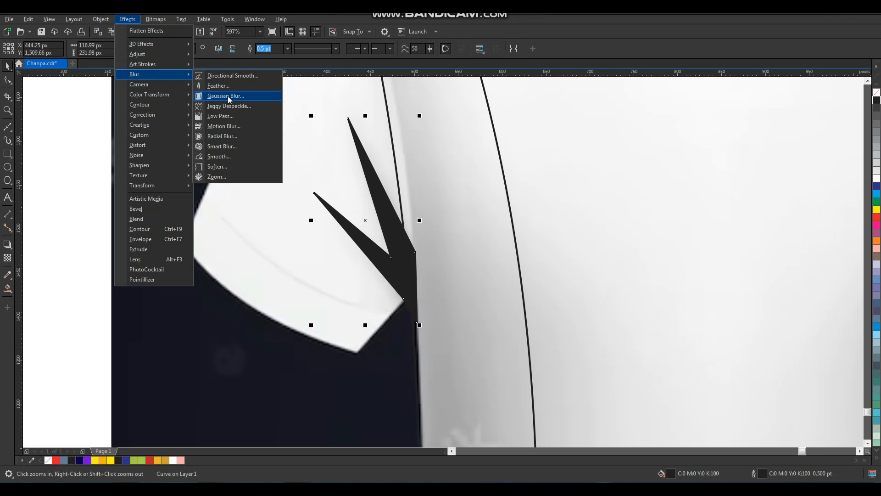
{"action": "left_click", "coordinate": [228, 97]}
{"action": "left_click_drag", "start_coordinate": [349, 209], "coordinate": [514, 209]}
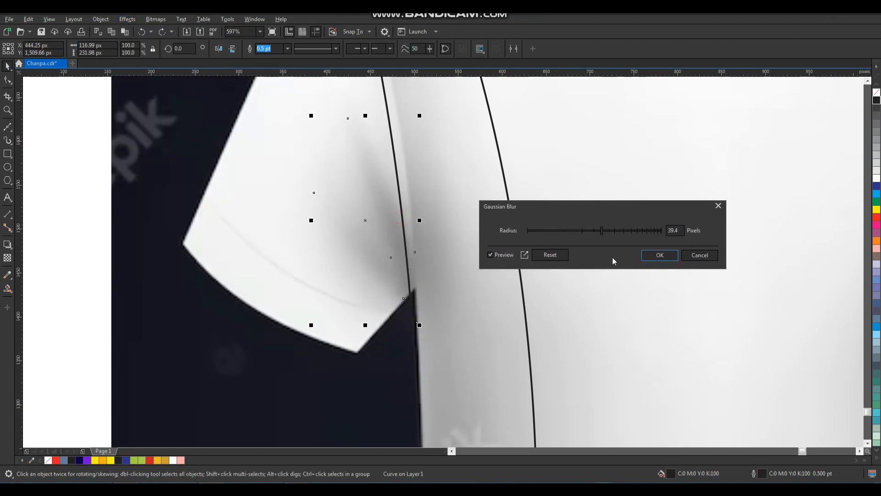
{"action": "left_click_drag", "start_coordinate": [603, 235], "coordinate": [581, 234]}
{"action": "left_click", "coordinate": [650, 261]}
{"action": "scroll", "coordinate": [464, 233], "scroll_direction": "down", "scroll_amount": 3}
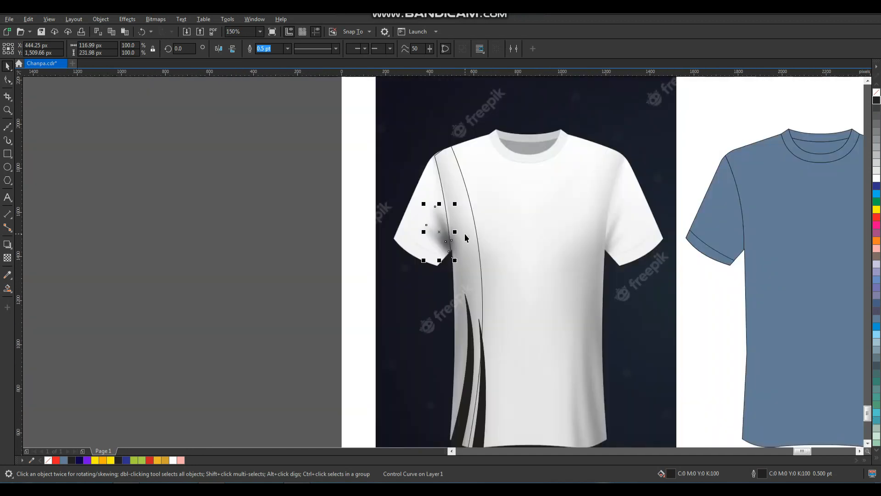
- Apply a Gaussian Blur of radius 19.6 to both black fold strips at the hem
{"action": "key", "text": "F2"}
{"action": "left_click_drag", "start_coordinate": [442, 277], "coordinate": [515, 369]}
{"action": "left_click", "coordinate": [444, 329]}
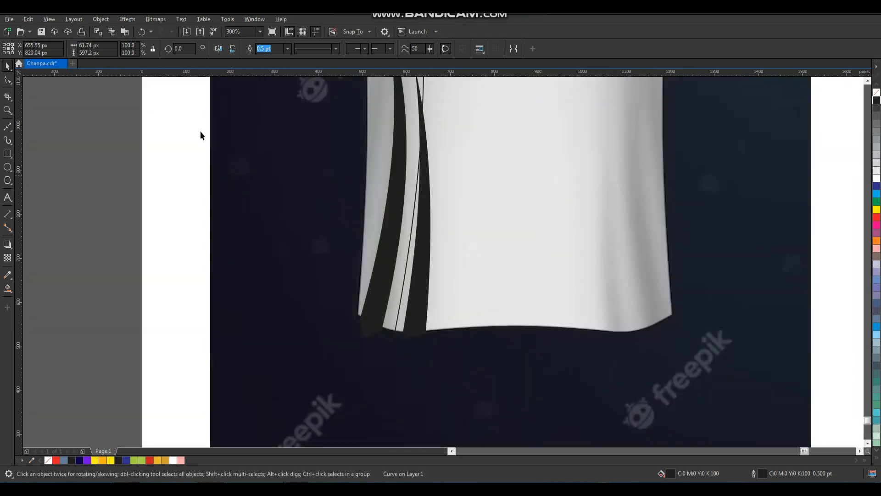
{"action": "left_click", "coordinate": [127, 19]}
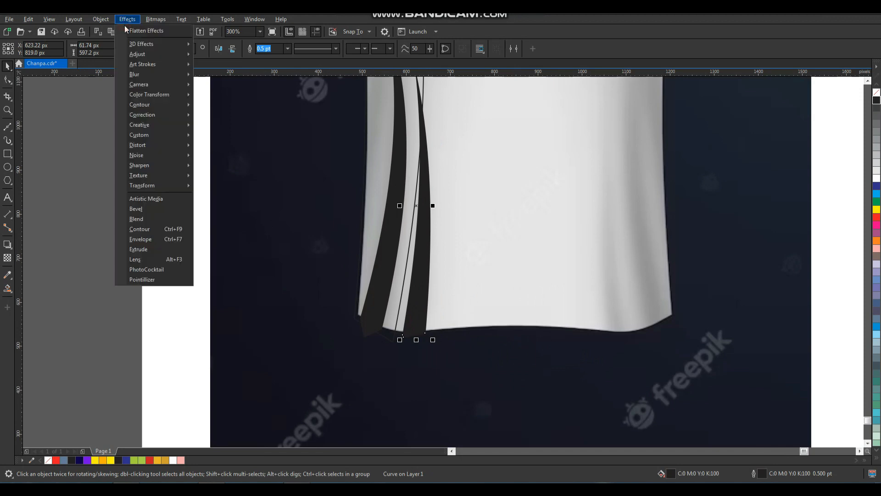
{"action": "left_click", "coordinate": [383, 290]}
{"action": "left_click", "coordinate": [411, 325]}
{"action": "left_click", "coordinate": [366, 334]}
{"action": "left_click", "coordinate": [375, 331]}
{"action": "left_click", "coordinate": [415, 329], "text": "shift"}
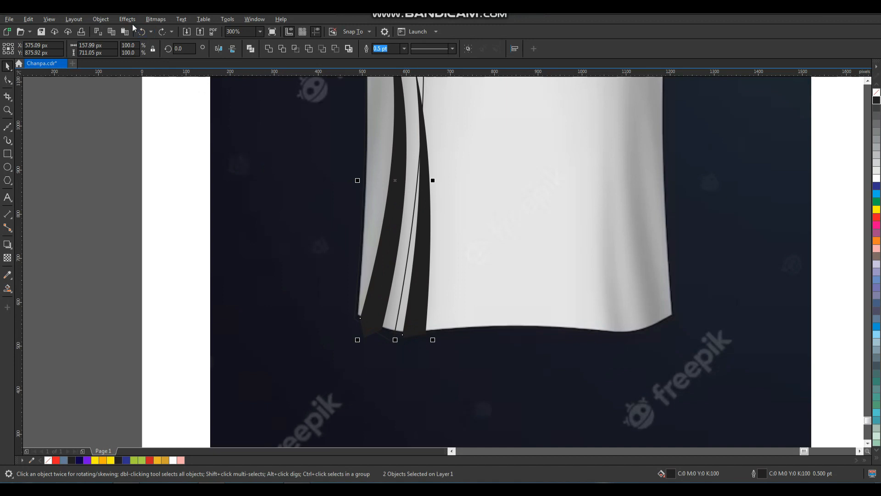
{"action": "left_click", "coordinate": [154, 18]}
{"action": "mouse_move", "coordinate": [163, 79]}
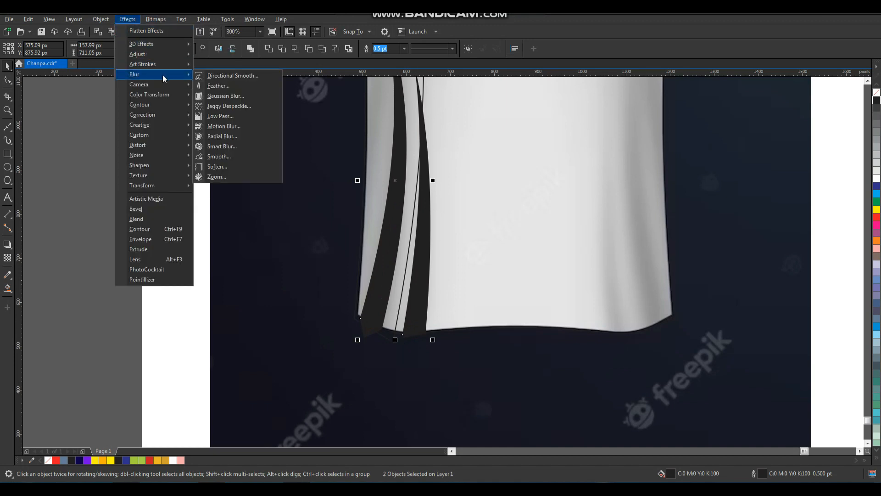
{"action": "left_click", "coordinate": [224, 95]}
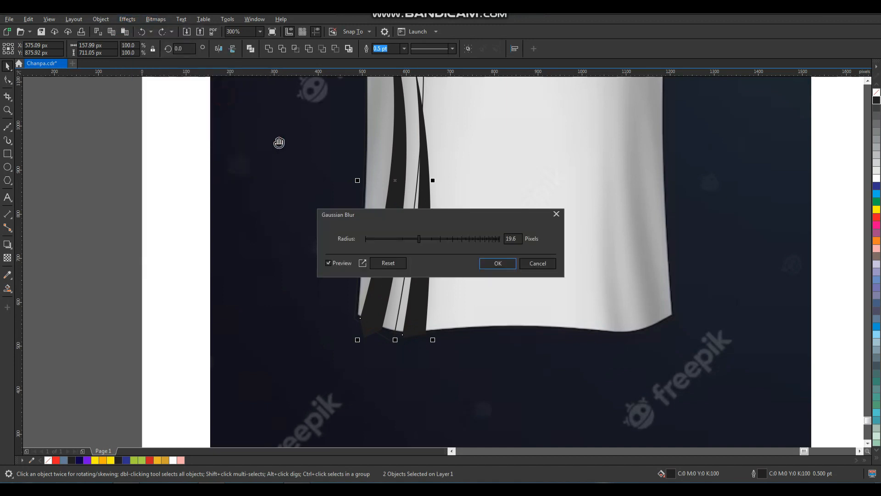
{"action": "left_click", "coordinate": [491, 266]}
- Fill the long shoulder-to-hem side band with black
{"action": "left_click", "coordinate": [376, 335]}
{"action": "key", "text": "ctrl+z"}
{"action": "left_click_drag", "start_coordinate": [367, 333], "coordinate": [356, 335]}
{"action": "key", "text": "ctrl+z"}
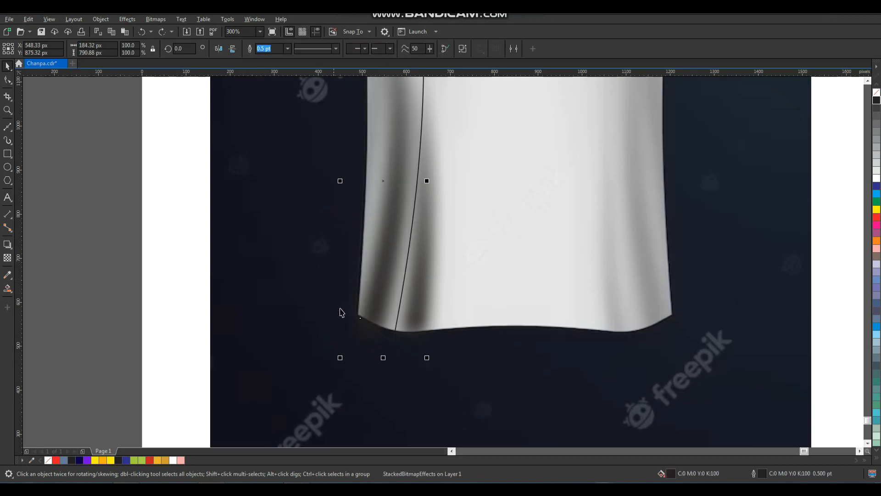
{"action": "scroll", "coordinate": [342, 313], "scroll_direction": "down", "scroll_amount": 1}
{"action": "key", "text": "F2"}
{"action": "left_click_drag", "start_coordinate": [292, 321], "coordinate": [522, 50]}
{"action": "left_click_drag", "start_coordinate": [388, 167], "coordinate": [400, 167]}
{"action": "key", "text": "ctrl+z"}
{"action": "left_click", "coordinate": [877, 101]}
- Remove the side band's outline and give it a wide 103.5-pixel Gaussian Blur
{"action": "right_click", "coordinate": [877, 92]}
{"action": "scroll", "coordinate": [421, 247], "scroll_direction": "down", "scroll_amount": 1}
{"action": "key", "text": "F2"}
{"action": "left_click_drag", "start_coordinate": [349, 126], "coordinate": [544, 381]}
{"action": "left_click", "coordinate": [154, 19]}
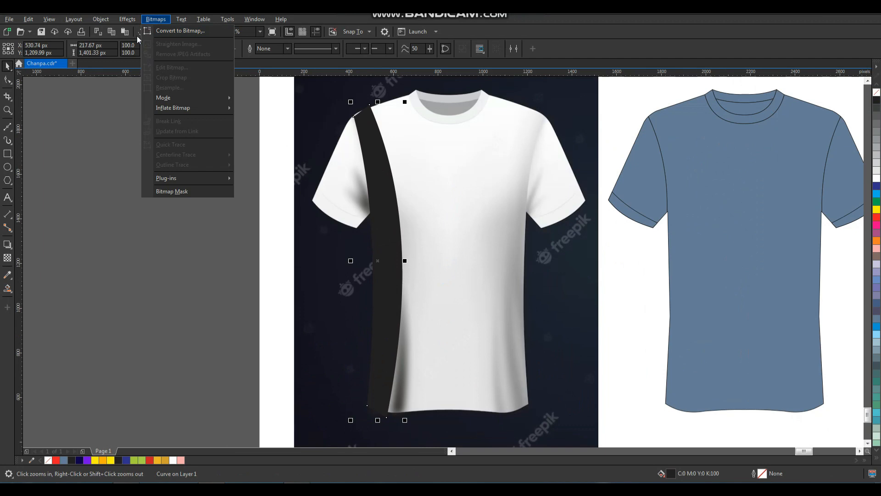
{"action": "mouse_move", "coordinate": [133, 23]}
{"action": "mouse_move", "coordinate": [152, 75]}
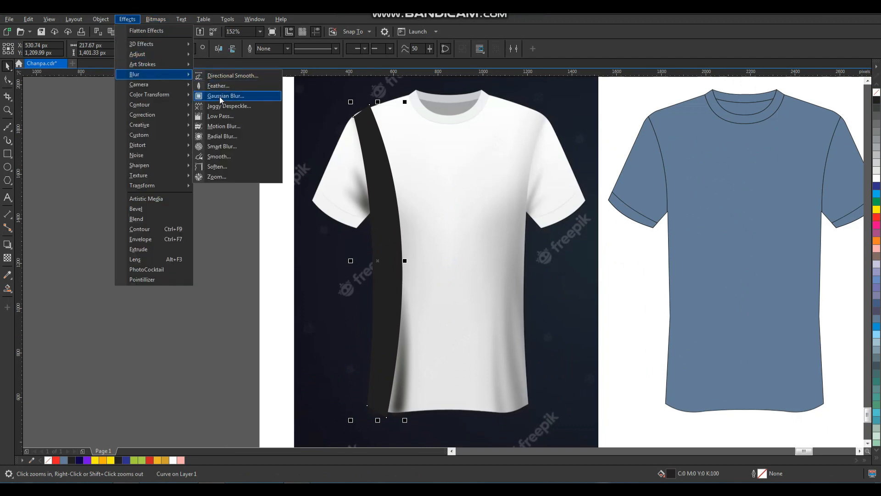
{"action": "left_click", "coordinate": [225, 96]}
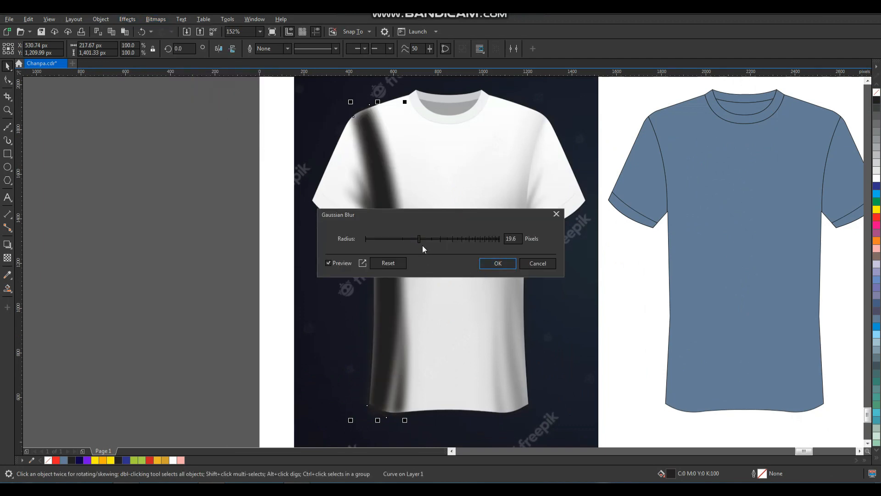
{"action": "left_click_drag", "start_coordinate": [430, 241], "coordinate": [471, 241]}
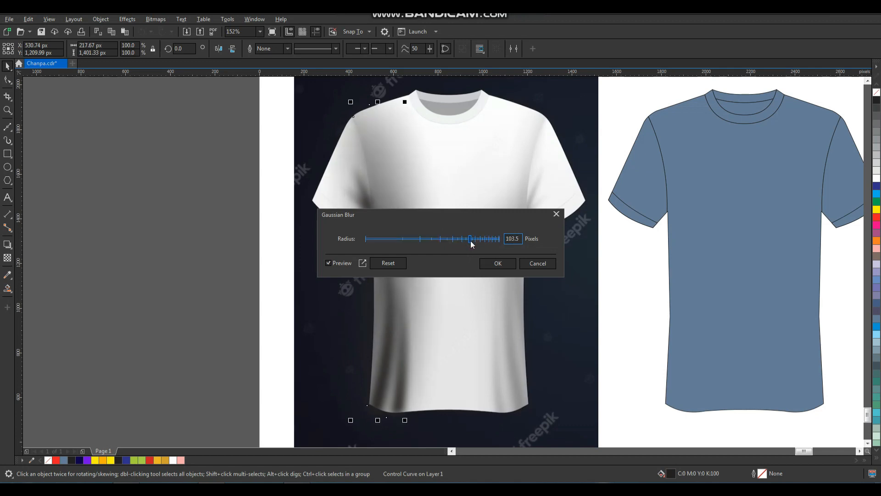
{"action": "left_click", "coordinate": [493, 267]}
- Select all eight shadow pieces and drag them over the blue shirt
{"action": "scroll", "coordinate": [389, 278], "scroll_direction": "down", "scroll_amount": 1}
{"action": "key", "text": "F2"}
{"action": "left_click_drag", "start_coordinate": [329, 150], "coordinate": [531, 387]}
{"action": "key", "text": "space"}
{"action": "left_click_drag", "start_coordinate": [463, 136], "coordinate": [327, 389]}
{"action": "left_click_drag", "start_coordinate": [383, 317], "coordinate": [609, 328]}
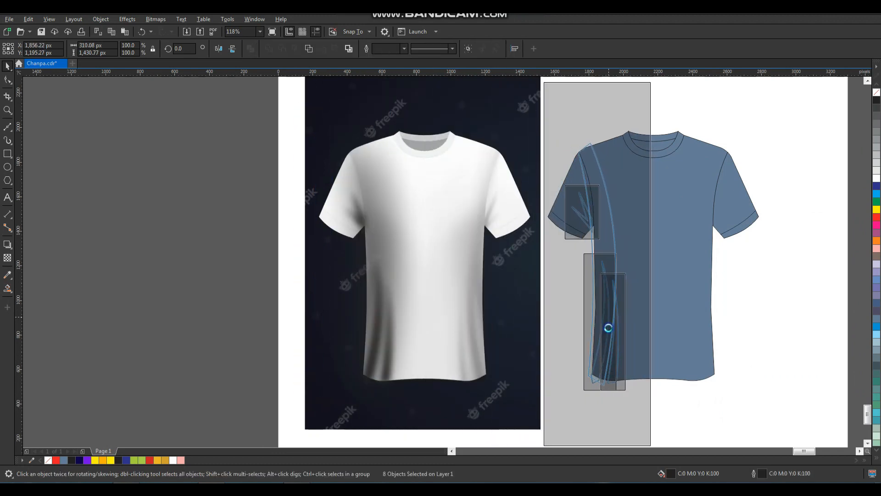
- PowerClip the blurred shadow group inside the blue shirt body
{"action": "left_click", "coordinate": [783, 294]}
{"action": "scroll", "coordinate": [566, 137], "scroll_direction": "up", "scroll_amount": 3}
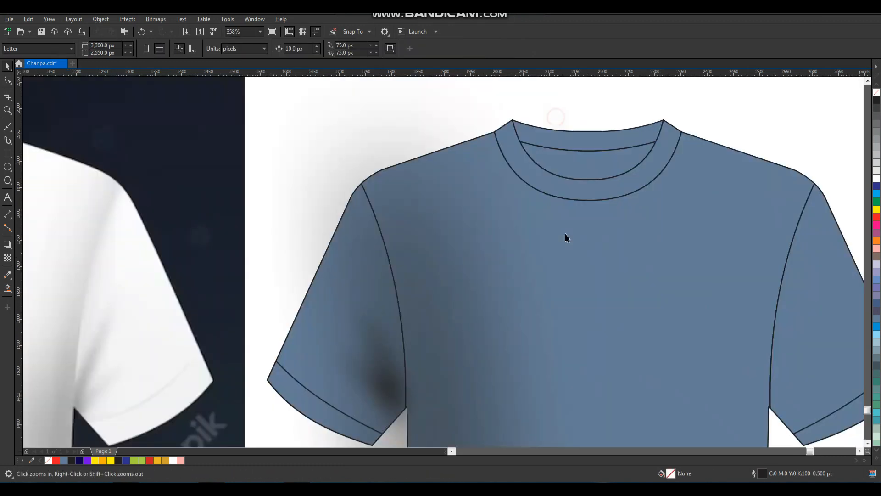
{"action": "left_click", "coordinate": [454, 234]}
{"action": "scroll", "coordinate": [427, 257], "scroll_direction": "down", "scroll_amount": 3}
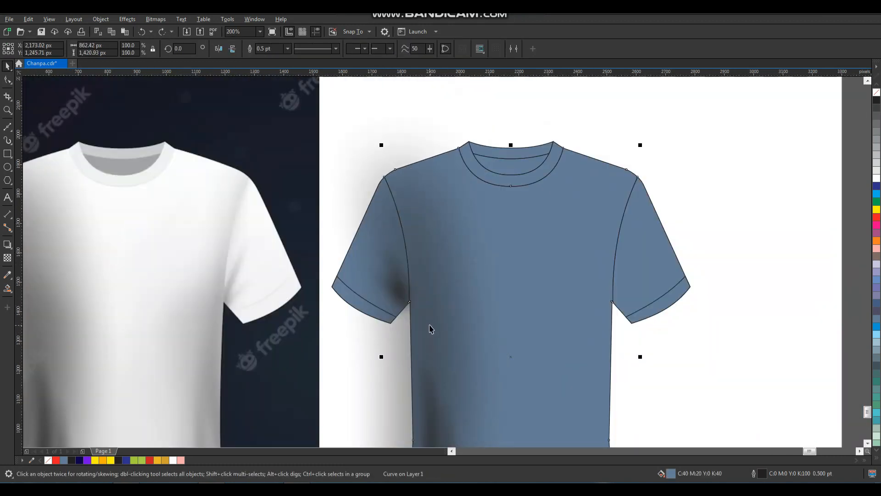
{"action": "left_click", "coordinate": [453, 320]}
{"action": "left_click", "coordinate": [432, 273]}
{"action": "right_click", "coordinate": [431, 275]}
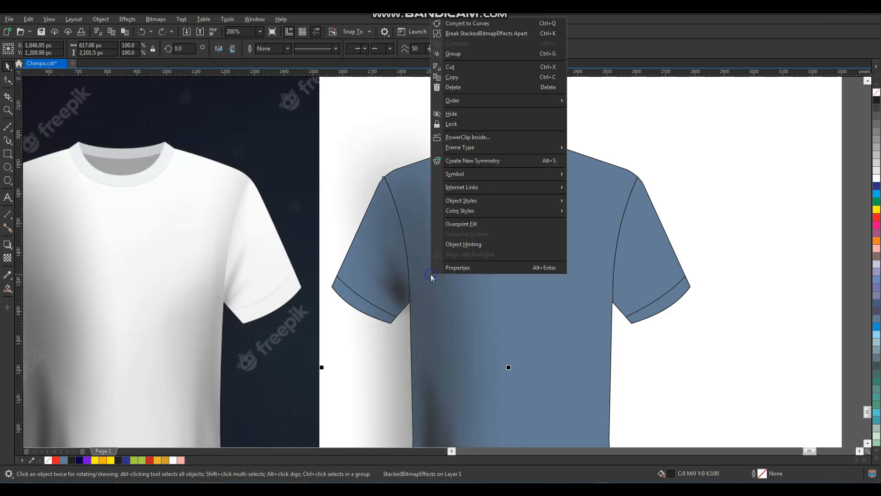
{"action": "left_click", "coordinate": [490, 137]}
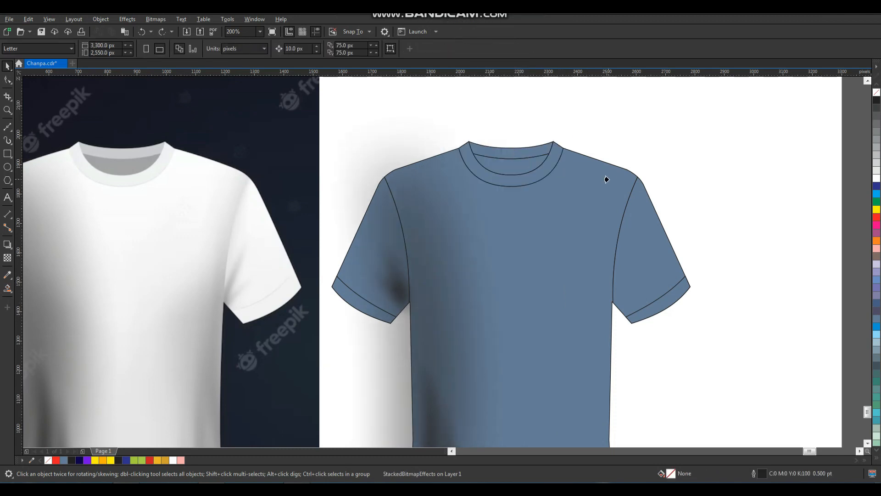
{"action": "left_click", "coordinate": [606, 179]}
- PowerClip the armpit shadow inside the blue shirt's left sleeve
{"action": "left_click", "coordinate": [385, 275]}
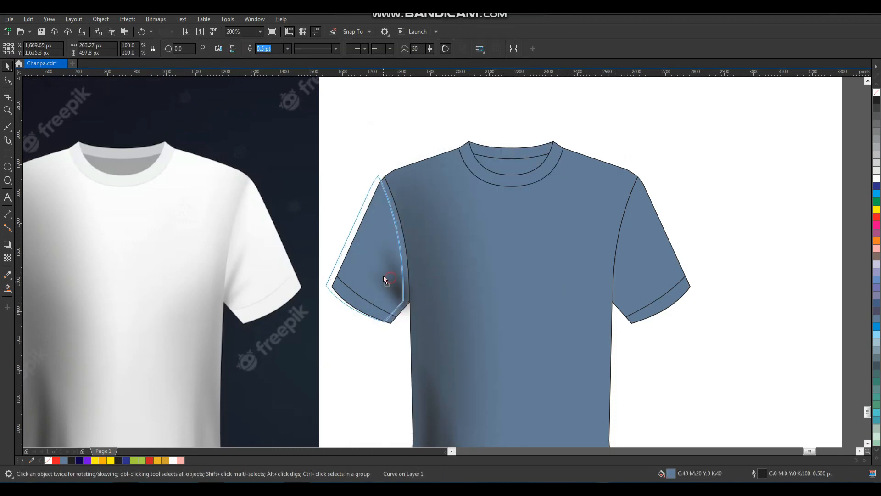
{"action": "left_click", "coordinate": [409, 299]}
{"action": "left_click", "coordinate": [404, 292]}
{"action": "right_click", "coordinate": [405, 291]}
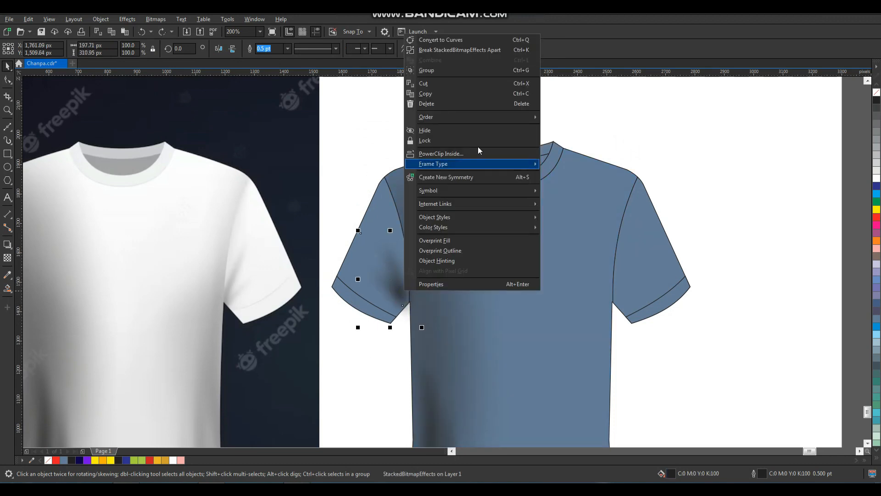
{"action": "left_click", "coordinate": [458, 156]}
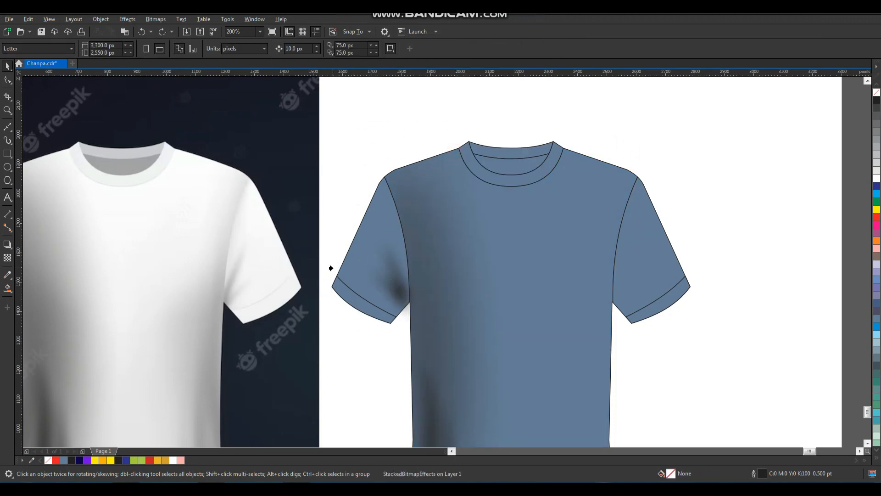
{"action": "left_click", "coordinate": [338, 275]}
{"action": "scroll", "coordinate": [401, 220], "scroll_direction": "down", "scroll_amount": 1}
{"action": "key", "text": "F2"}
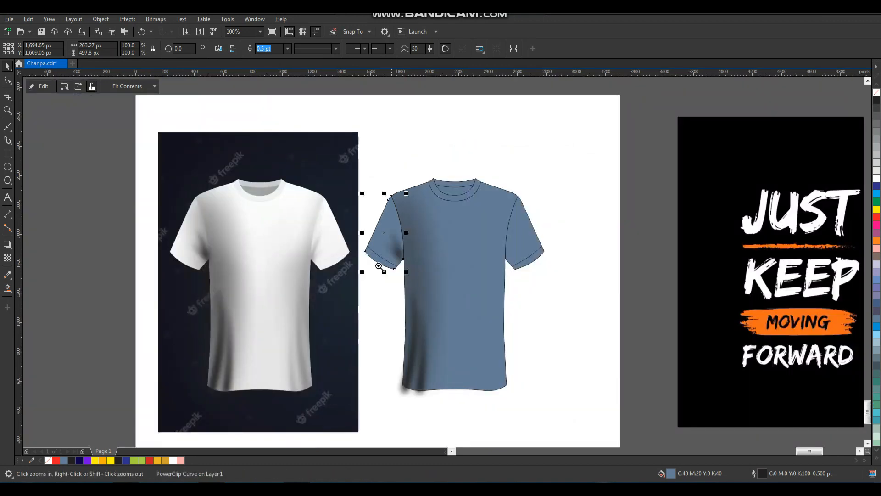
- PowerClip the left and right hem fold shadows inside the blue shirt body
{"action": "left_click_drag", "start_coordinate": [380, 262], "coordinate": [497, 433]}
{"action": "left_click", "coordinate": [408, 356]}
{"action": "left_click_drag", "start_coordinate": [410, 353], "coordinate": [422, 356]}
{"action": "key", "text": "ctrl+z"}
{"action": "left_click", "coordinate": [376, 349], "text": "shift"}
{"action": "right_click", "coordinate": [395, 264]}
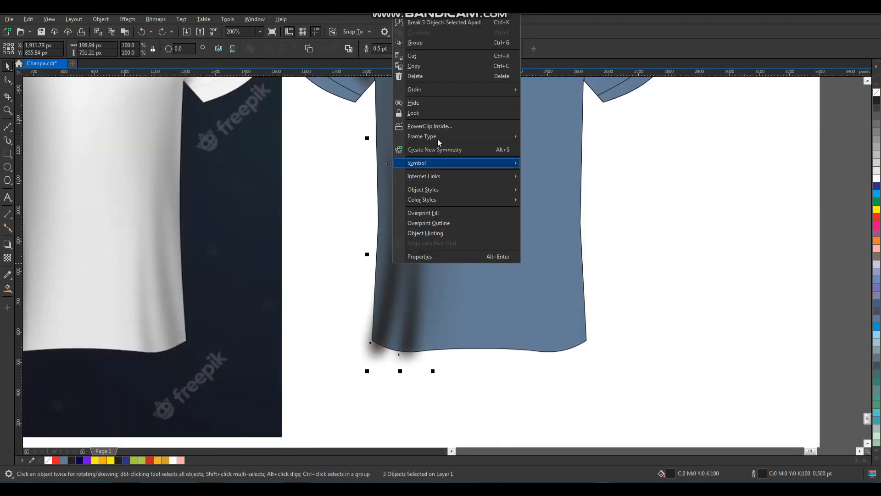
{"action": "left_click", "coordinate": [448, 114]}
{"action": "left_click", "coordinate": [539, 235]}
{"action": "left_click", "coordinate": [604, 242]}
- Zoom back onto the blue shirt and select the clipped shirt body
{"action": "key", "text": "F3"}
{"action": "key", "text": "F2"}
{"action": "left_click_drag", "start_coordinate": [314, 316], "coordinate": [638, 87]}
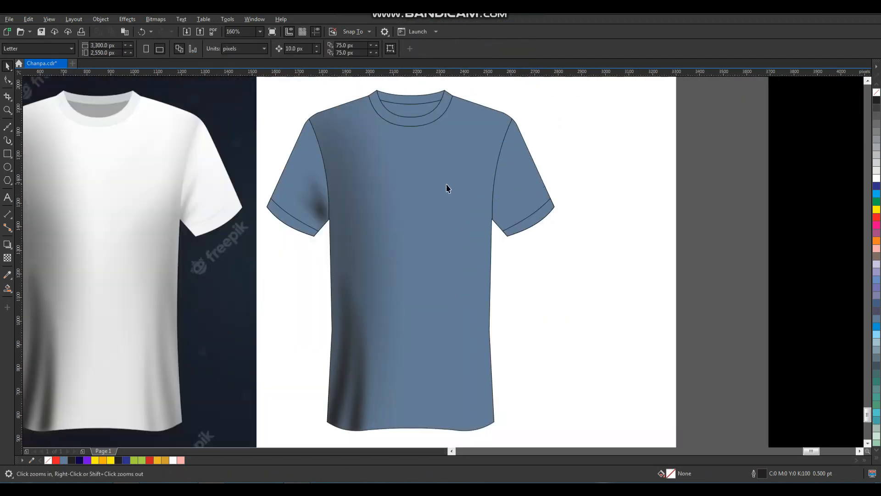
{"action": "key", "text": "space"}
{"action": "left_click", "coordinate": [441, 188]}
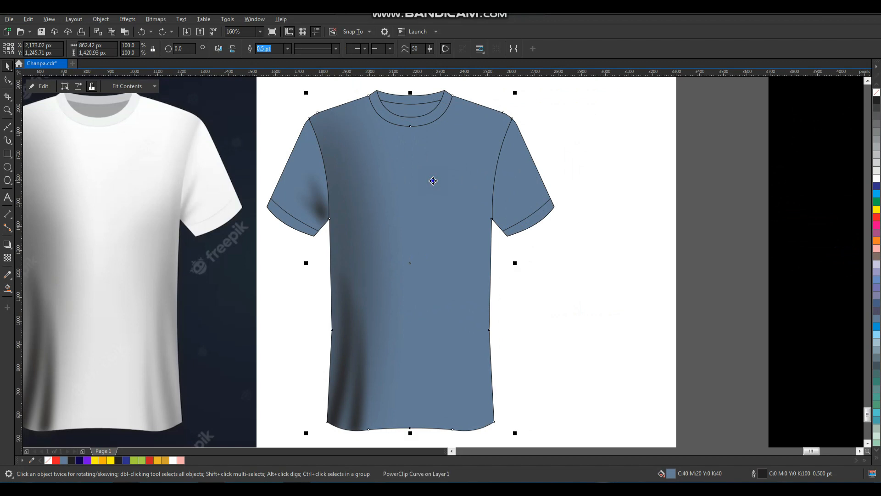
{"action": "right_click", "coordinate": [433, 182]}
- Inside the shirt's PowerClip, mirror a copy of the shadows onto the right side
{"action": "left_click", "coordinate": [467, 199]}
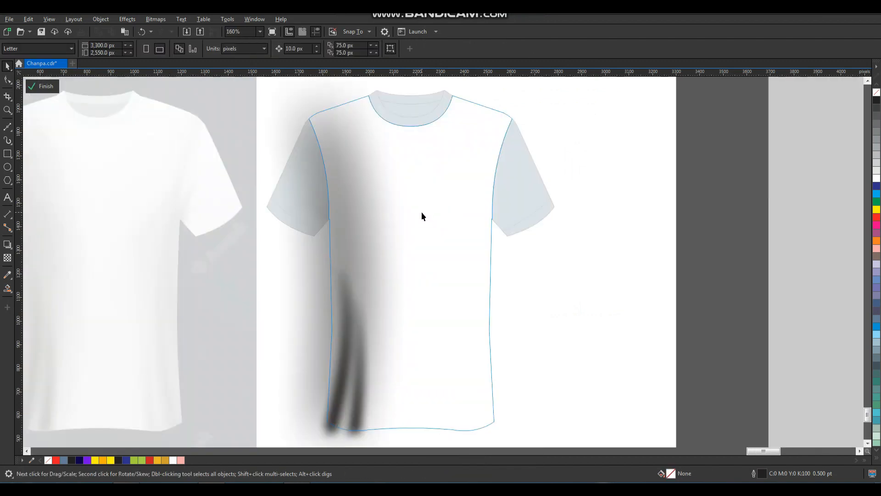
{"action": "scroll", "coordinate": [420, 213], "scroll_direction": "down", "scroll_amount": 3}
{"action": "left_click_drag", "start_coordinate": [343, 331], "coordinate": [340, 333]}
{"action": "key", "text": "F2"}
{"action": "left_click_drag", "start_coordinate": [322, 146], "coordinate": [480, 356]}
{"action": "left_click_drag", "start_coordinate": [381, 247], "coordinate": [506, 265]}
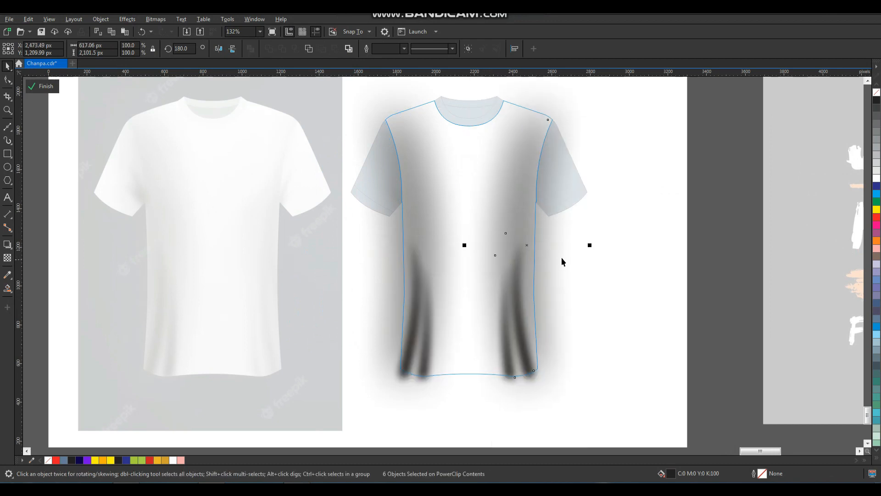
{"action": "left_click", "coordinate": [642, 246]}
- Finish editing the shirt body's PowerClip and zoom in on the left sleeve
{"action": "right_click", "coordinate": [443, 201]}
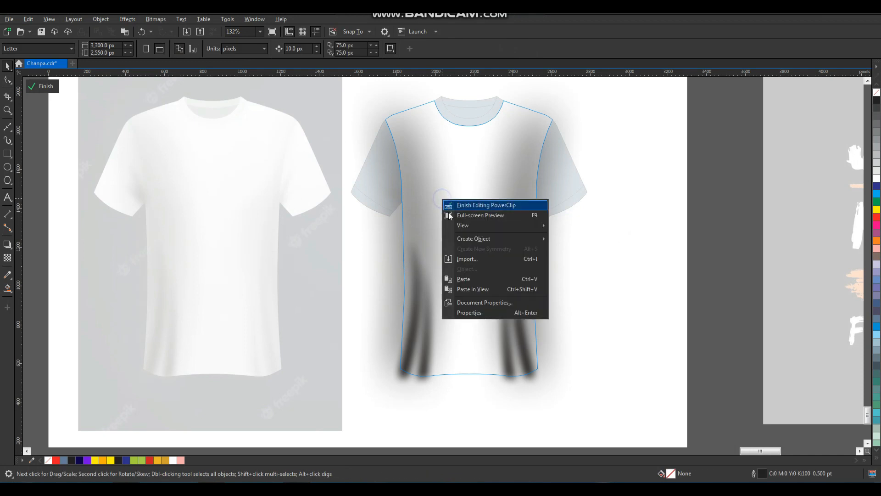
{"action": "left_click", "coordinate": [419, 216]}
{"action": "right_click", "coordinate": [513, 310]}
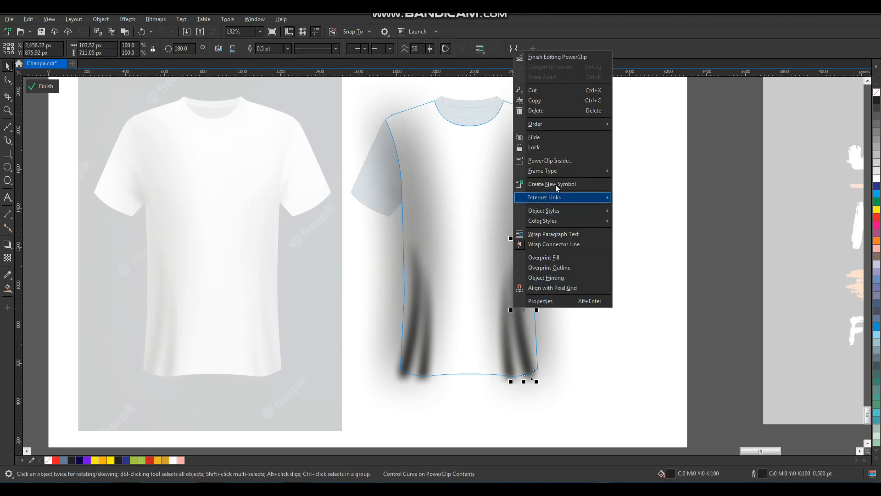
{"action": "left_click", "coordinate": [550, 57]}
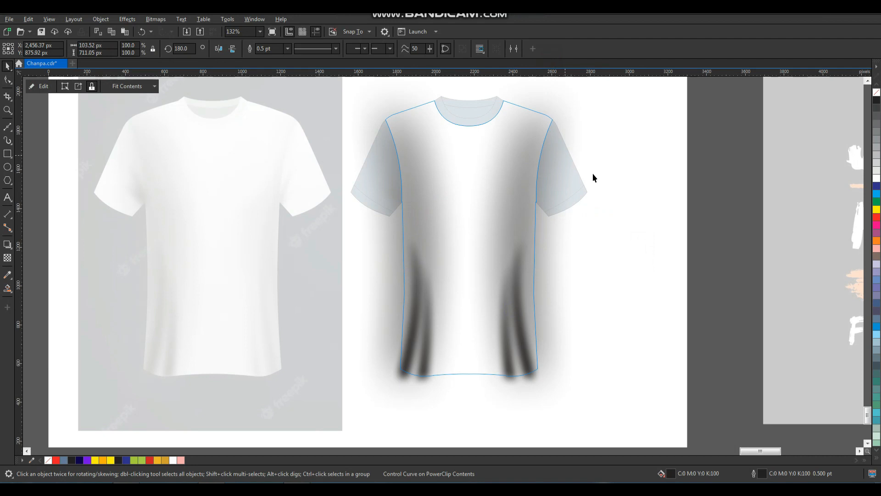
{"action": "key", "text": "z"}
{"action": "left_click_drag", "start_coordinate": [619, 93], "coordinate": [280, 263]}
{"action": "key", "text": "ctrl+z"}
- Copy the left sleeve's shadow, mirrored, onto the right armpit
{"action": "left_click", "coordinate": [290, 276], "text": "ctrl"}
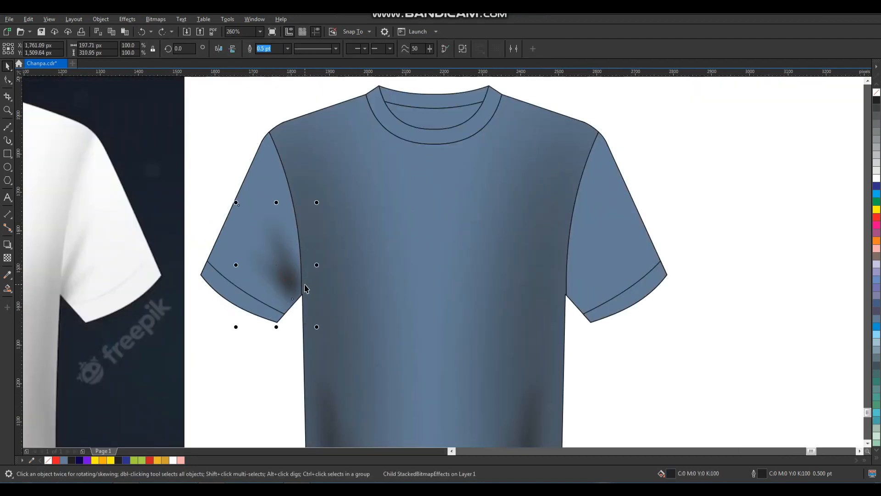
{"action": "left_click_drag", "start_coordinate": [307, 288], "coordinate": [578, 277]}
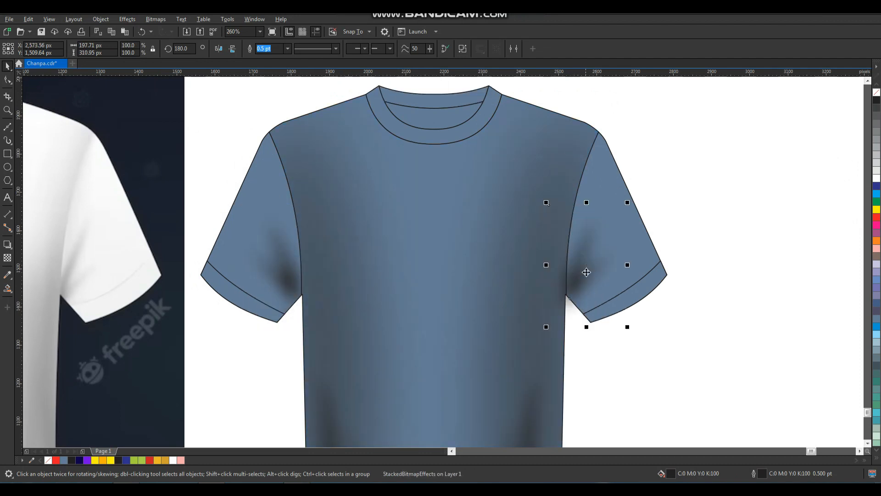
{"action": "right_click", "coordinate": [587, 272]}
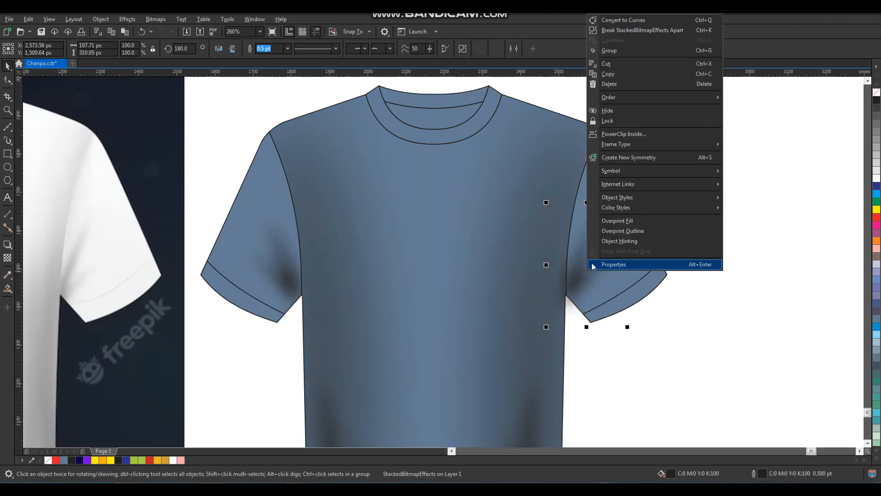
{"action": "left_click", "coordinate": [776, 162]}
- PowerClip the copied shadow inside the right sleeve
{"action": "right_click", "coordinate": [588, 268]}
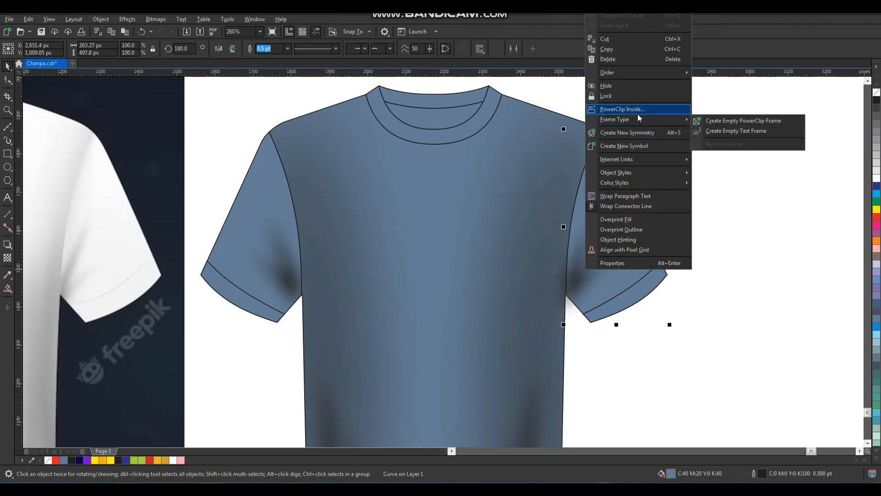
{"action": "left_click", "coordinate": [622, 109]}
{"action": "left_click", "coordinate": [676, 215]}
{"action": "left_click", "coordinate": [443, 274]}
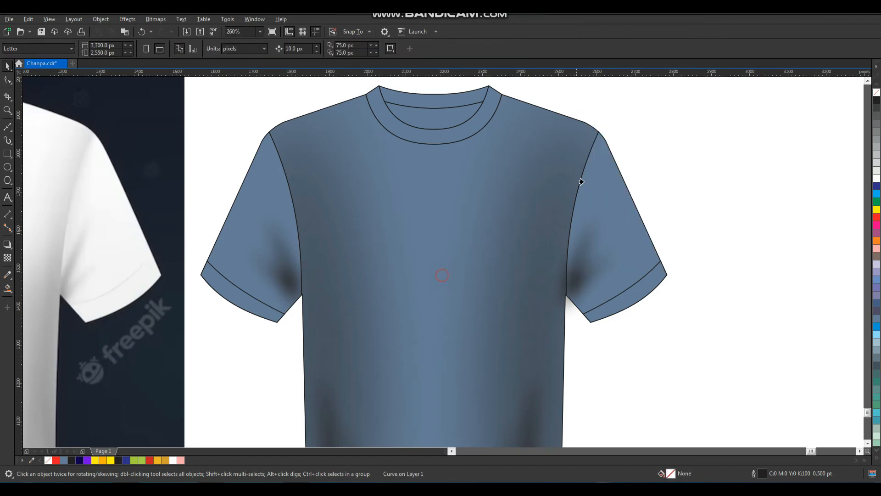
{"action": "left_click", "coordinate": [612, 158]}
{"action": "left_click", "coordinate": [472, 276]}
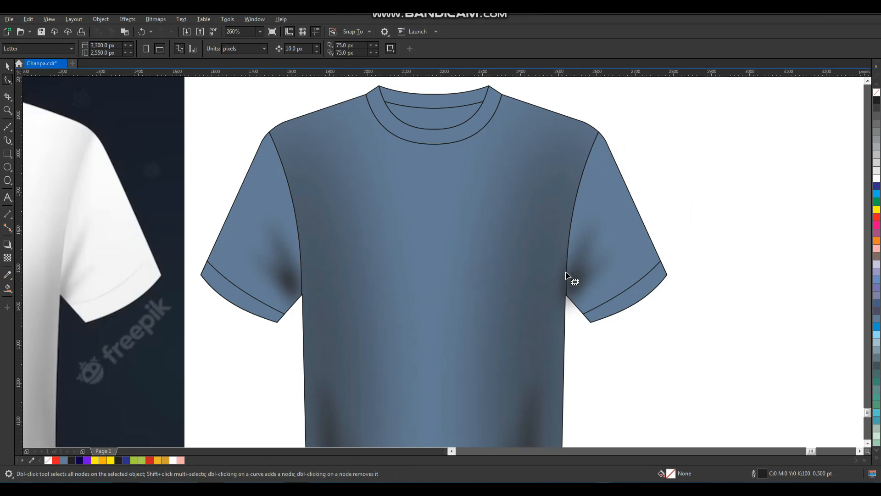
{"action": "left_click", "coordinate": [581, 281]}
{"action": "left_click", "coordinate": [574, 287]}
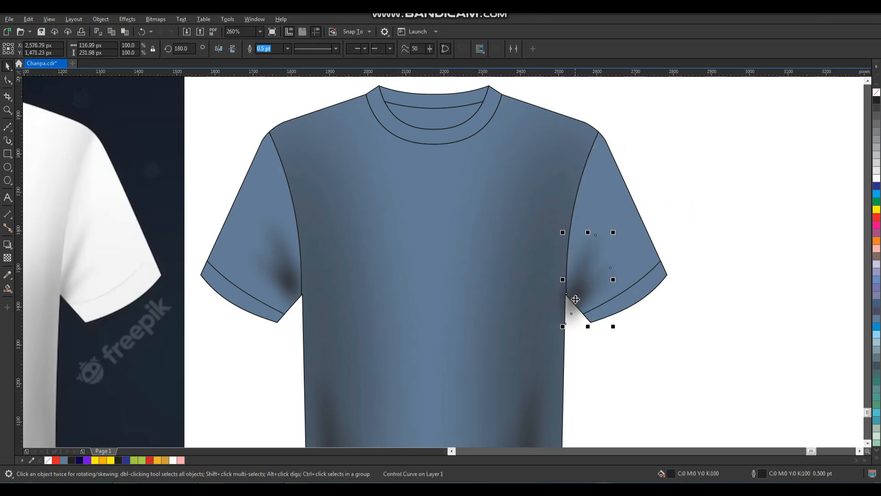
{"action": "right_click", "coordinate": [574, 279]}
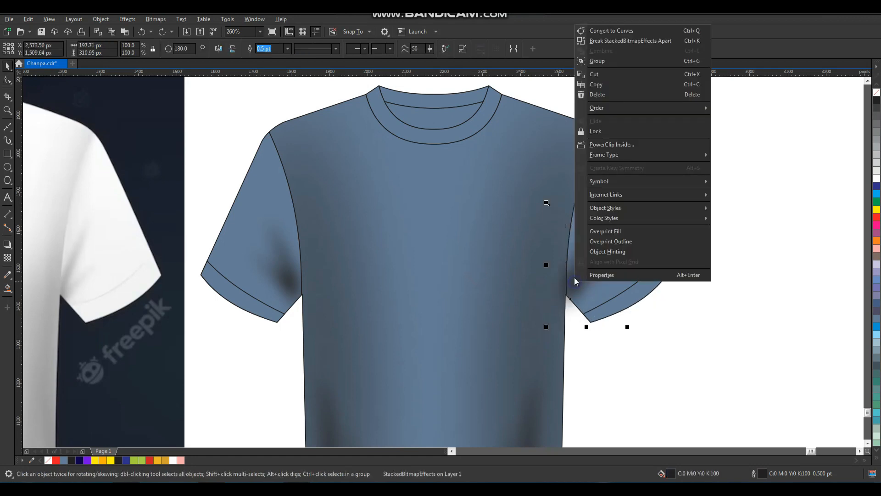
{"action": "left_click", "coordinate": [620, 145]}
{"action": "left_click", "coordinate": [658, 258]}
{"action": "left_click", "coordinate": [694, 248]}
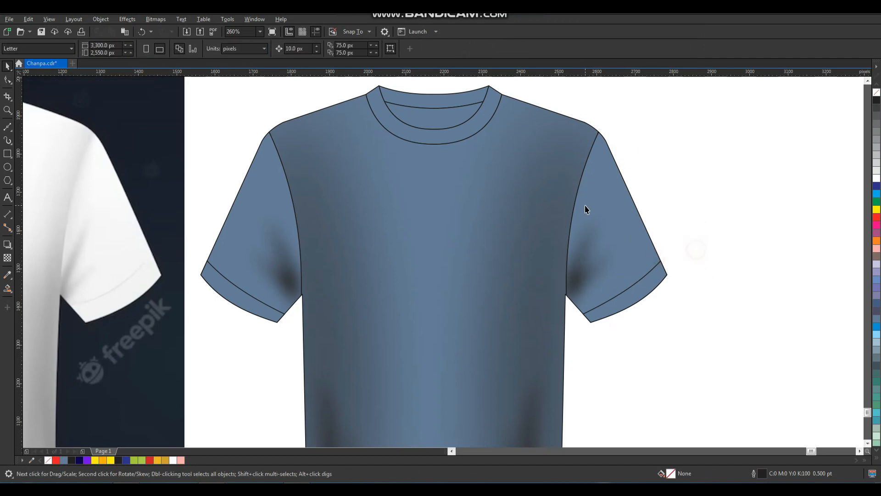
- Select every part of the blue shirt and fit it to the window
{"action": "scroll", "coordinate": [586, 201], "scroll_direction": "down", "scroll_amount": 5}
{"action": "key", "text": "F2"}
{"action": "left_click_drag", "start_coordinate": [655, 143], "coordinate": [498, 356]}
{"action": "left_click_drag", "start_coordinate": [569, 102], "coordinate": [296, 390]}
{"action": "key", "text": "shift+F2"}
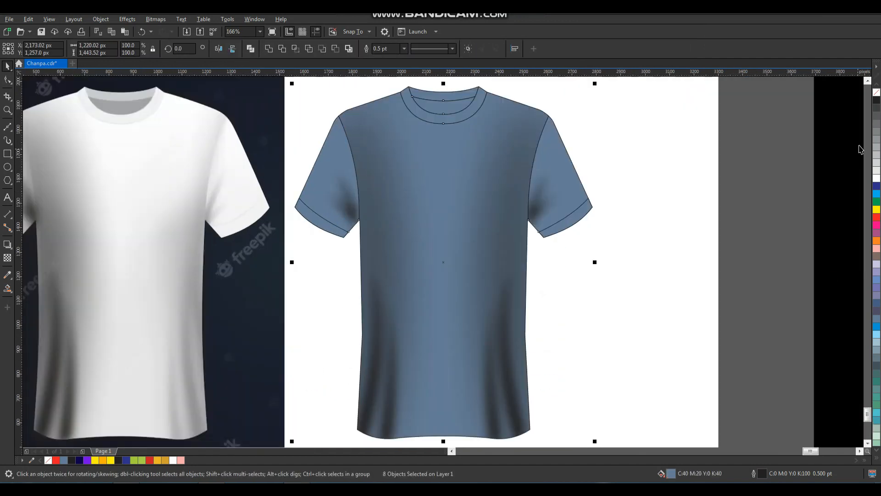
- Fill the shirt white and move the dark T-shirt photo off the page to the left
{"action": "left_click", "coordinate": [877, 178]}
{"action": "left_click", "coordinate": [642, 225]}
{"action": "scroll", "coordinate": [522, 230], "scroll_direction": "down", "scroll_amount": 3}
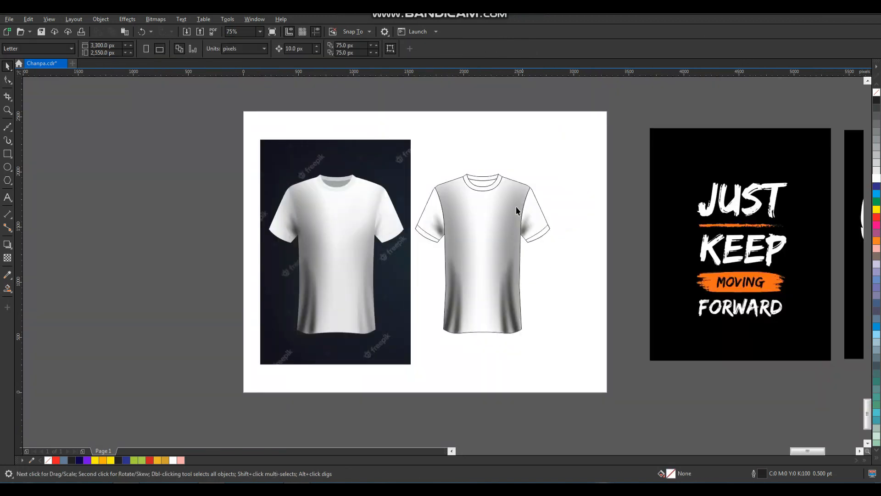
{"action": "left_click_drag", "start_coordinate": [321, 222], "coordinate": [95, 222]}
- Delete the stray blurred shadow objects on the page
{"action": "key", "text": "F2"}
{"action": "left_click_drag", "start_coordinate": [250, 140], "coordinate": [473, 379]}
{"action": "left_click_drag", "start_coordinate": [431, 115], "coordinate": [272, 406]}
{"action": "key", "text": "Delete"}
- Move the T-shirt to the left side of the page
{"action": "scroll", "coordinate": [455, 278], "scroll_direction": "down", "scroll_amount": 3}
{"action": "key", "text": "F2"}
{"action": "left_click_drag", "start_coordinate": [469, 160], "coordinate": [648, 385]}
{"action": "left_click", "coordinate": [434, 250]}
{"action": "left_click_drag", "start_coordinate": [434, 249], "coordinate": [220, 249]}
- Fill the shirt body and right sleeve chartreuse green
{"action": "key", "text": "F2"}
{"action": "left_click_drag", "start_coordinate": [373, 103], "coordinate": [140, 368]}
{"action": "left_click", "coordinate": [392, 277]}
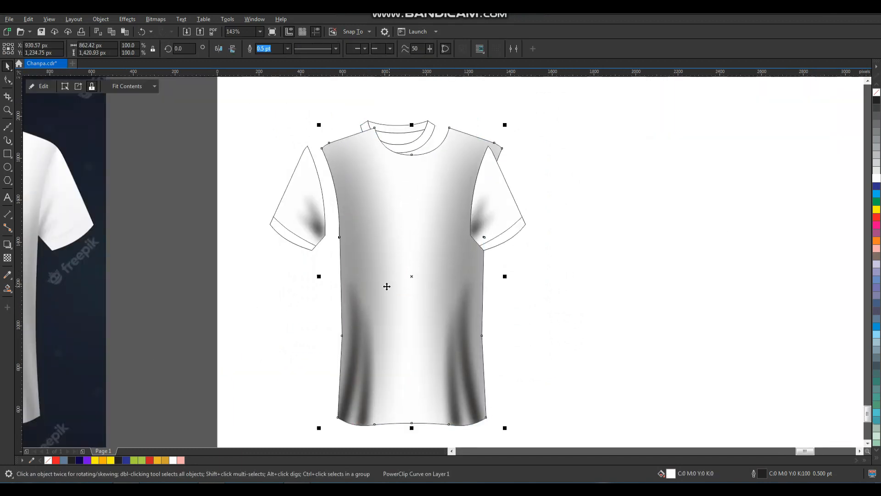
{"action": "left_click", "coordinate": [132, 461]}
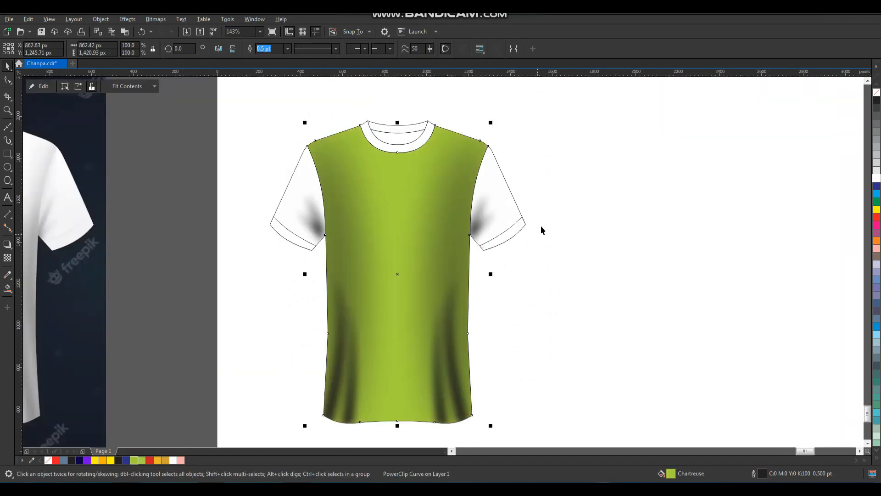
{"action": "left_click", "coordinate": [497, 199]}
{"action": "key", "text": "ctrl+r"}
- Repeat the chartreuse fill on the left sleeve, both cuffs, the collar and back neck band
{"action": "left_click", "coordinate": [312, 196]}
{"action": "key", "text": "ctrl+r"}
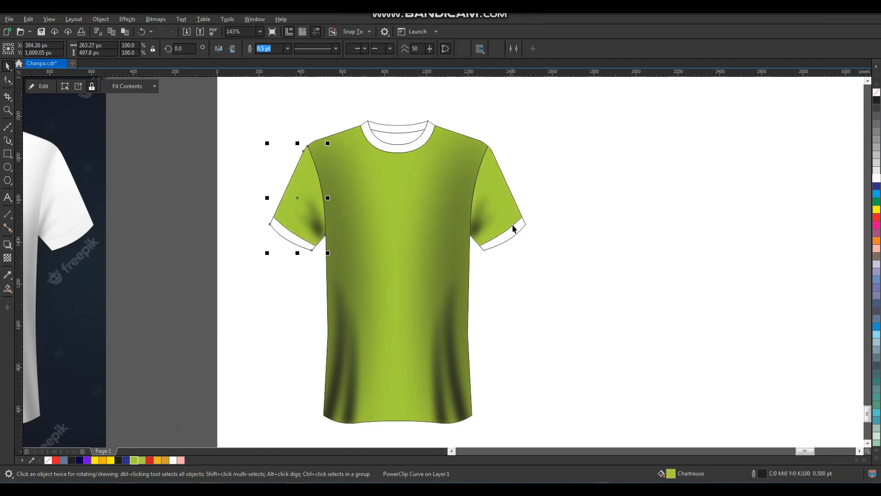
{"action": "left_click", "coordinate": [513, 228]}
{"action": "key", "text": "ctrl+r"}
{"action": "left_click", "coordinate": [300, 245]}
{"action": "key", "text": "ctrl+r"}
{"action": "left_click", "coordinate": [400, 136]}
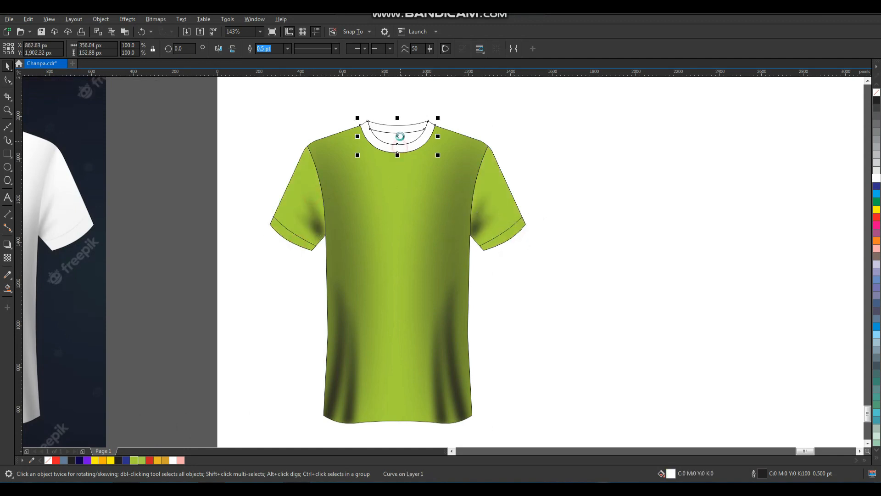
{"action": "key", "text": "ctrl+r"}
{"action": "left_click", "coordinate": [403, 129]}
{"action": "key", "text": "ctrl+r"}
{"action": "left_click", "coordinate": [538, 146]}
{"action": "scroll", "coordinate": [369, 267], "scroll_direction": "down", "scroll_amount": 2}
{"action": "key", "text": "F2"}
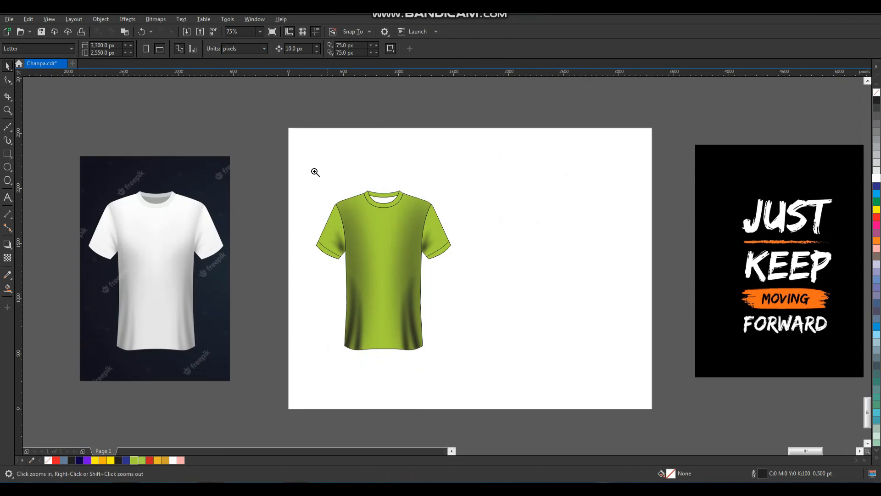
- Place a copy of the green shirt to its right and fill it red
{"action": "left_click_drag", "start_coordinate": [596, 384], "coordinate": [596, 384]}
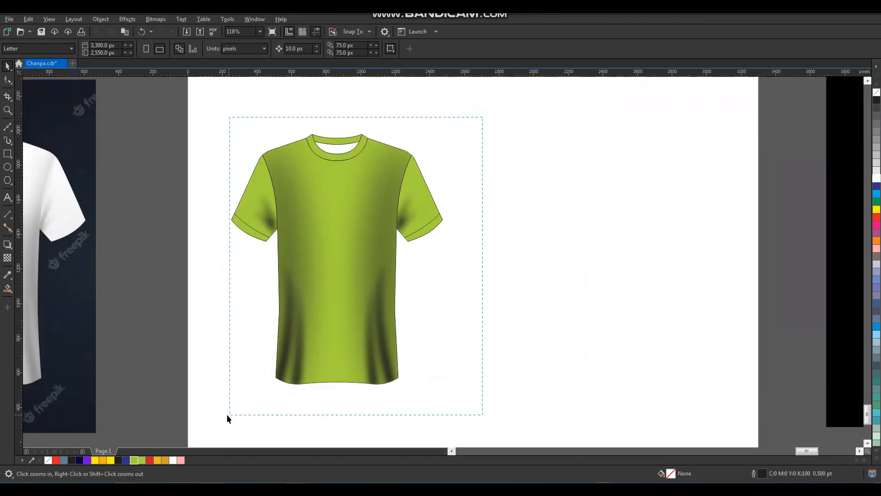
{"action": "left_click_drag", "start_coordinate": [233, 413], "coordinate": [233, 413]}
{"action": "left_click_drag", "start_coordinate": [325, 256], "coordinate": [305, 256]}
{"action": "left_click_drag", "start_coordinate": [305, 256], "coordinate": [515, 266]}
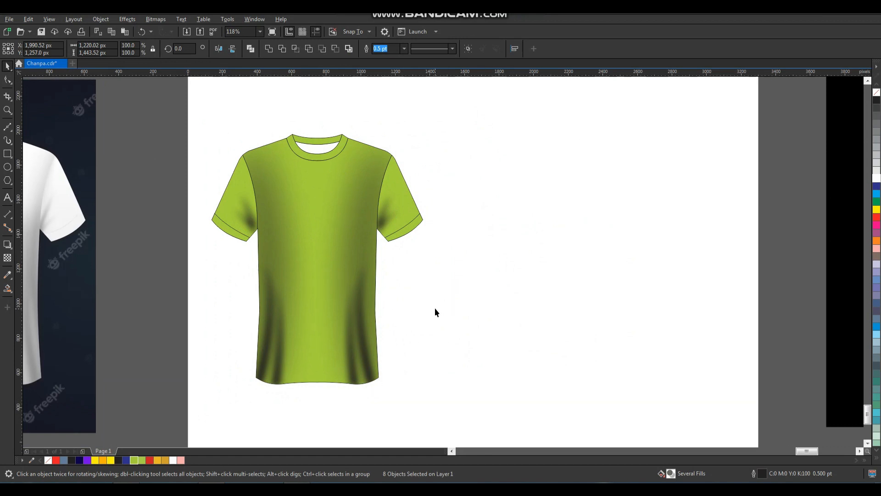
{"action": "left_click", "coordinate": [644, 253]}
- Fill the red shirt's collar opening white
{"action": "scroll", "coordinate": [457, 273], "scroll_direction": "down", "scroll_amount": 2}
{"action": "key", "text": "F2"}
{"action": "left_click_drag", "start_coordinate": [320, 142], "coordinate": [559, 325]}
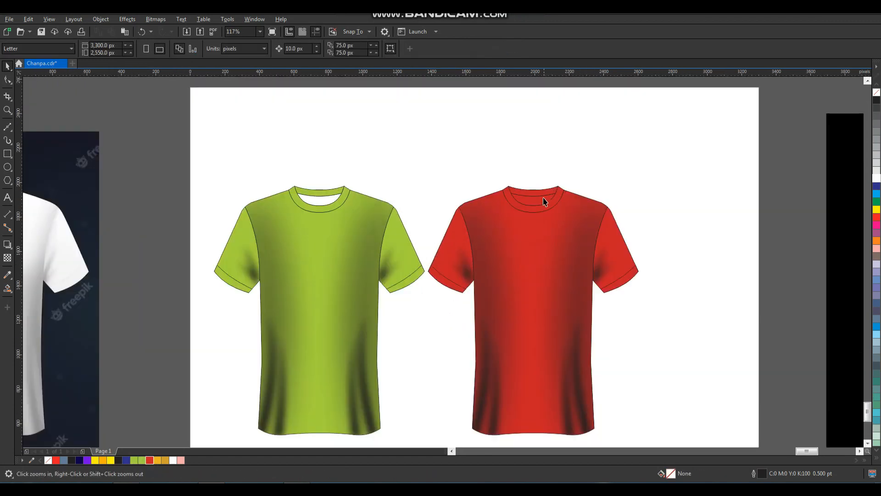
{"action": "left_click", "coordinate": [545, 204]}
{"action": "left_click", "coordinate": [876, 178]}
{"action": "left_click", "coordinate": [728, 181]}
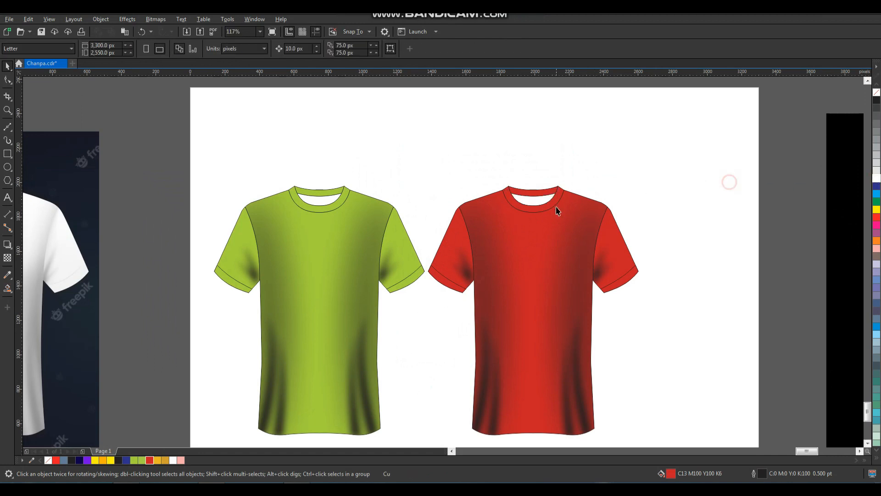
- Shrink both shirts to about 81% and shift them slightly left
{"action": "scroll", "coordinate": [556, 209], "scroll_direction": "down", "scroll_amount": 2}
{"action": "left_click", "coordinate": [476, 292]}
{"action": "left_click_drag", "start_coordinate": [600, 337], "coordinate": [568, 328]}
{"action": "left_click_drag", "start_coordinate": [534, 278], "coordinate": [512, 277]}
{"action": "left_click", "coordinate": [565, 266]}
- Place a third copy of the red shirt to its right
{"action": "key", "text": "F2"}
{"action": "left_click", "coordinate": [601, 274]}
{"action": "left_click_drag", "start_coordinate": [612, 126], "coordinate": [391, 390]}
{"action": "left_click_drag", "start_coordinate": [461, 280], "coordinate": [650, 281]}
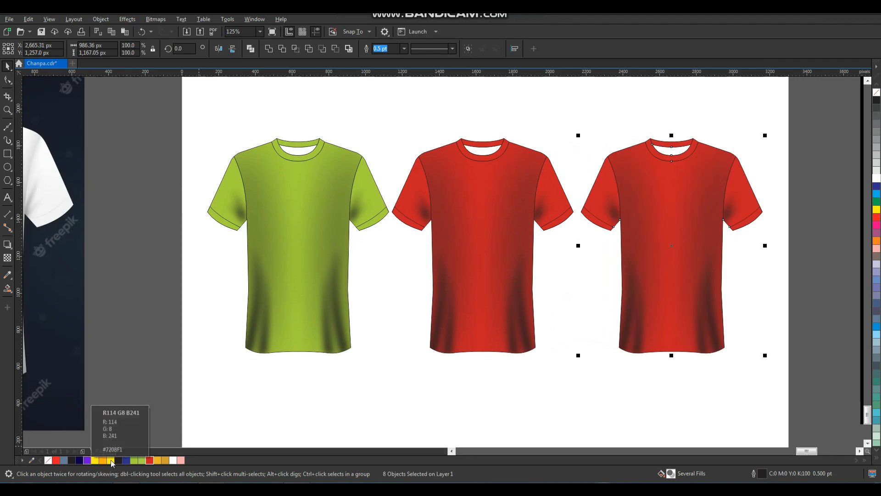
- Fill the purple shirt's collar opening white
{"action": "left_click", "coordinate": [673, 148], "text": "ctrl"}
{"action": "left_click", "coordinate": [877, 179]}
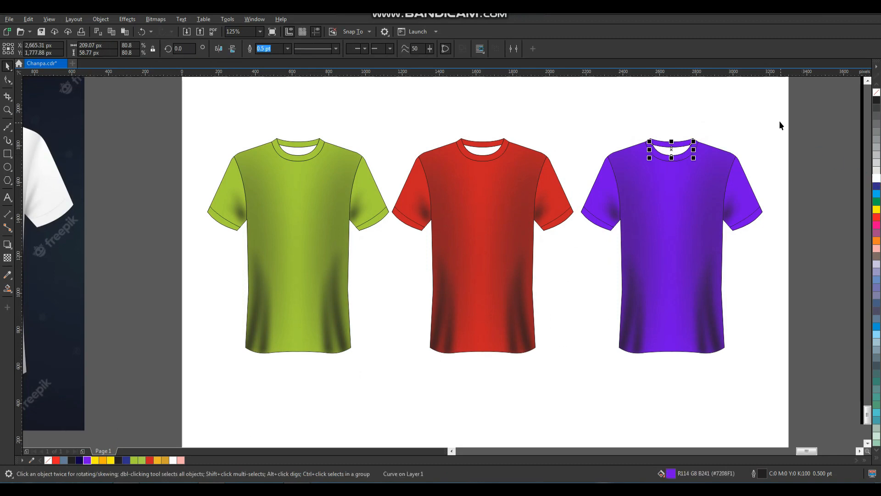
{"action": "left_click", "coordinate": [780, 120]}
- Zoom in on the JUST KEEP poster and try nudging it left, then undo
{"action": "scroll", "coordinate": [439, 200], "scroll_direction": "down", "scroll_amount": 2}
{"action": "left_click_drag", "start_coordinate": [298, 110], "coordinate": [784, 350]}
{"action": "scroll", "coordinate": [581, 287], "scroll_direction": "down", "scroll_amount": 1}
{"action": "left_click_drag", "start_coordinate": [583, 155], "coordinate": [718, 358]}
{"action": "left_click_drag", "start_coordinate": [532, 269], "coordinate": [467, 244]}
{"action": "key", "text": "ctrl+z"}
{"action": "key", "text": "ctrl+z"}
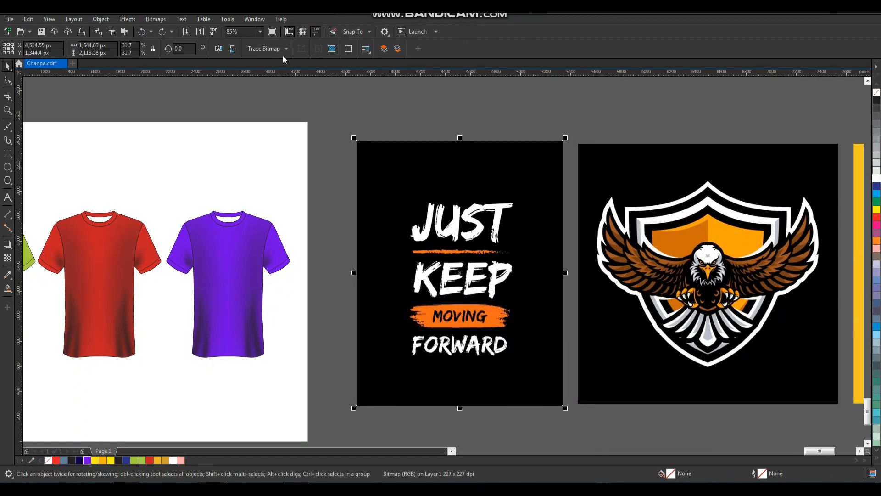
- Quick Trace the JUST KEEP poster and delete the original bitmap
{"action": "left_click", "coordinate": [258, 50]}
{"action": "left_click", "coordinate": [267, 66]}
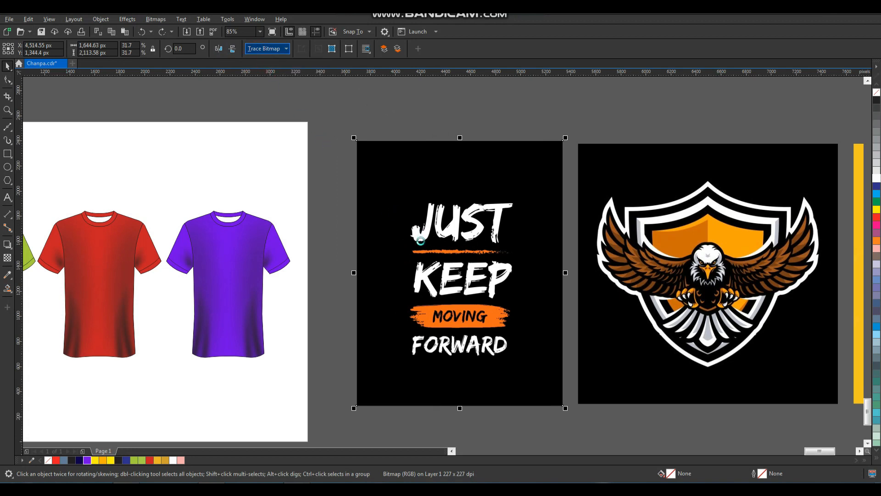
{"action": "scroll", "coordinate": [423, 242], "scroll_direction": "down", "scroll_amount": 2}
{"action": "left_click_drag", "start_coordinate": [423, 242], "coordinate": [419, 371]}
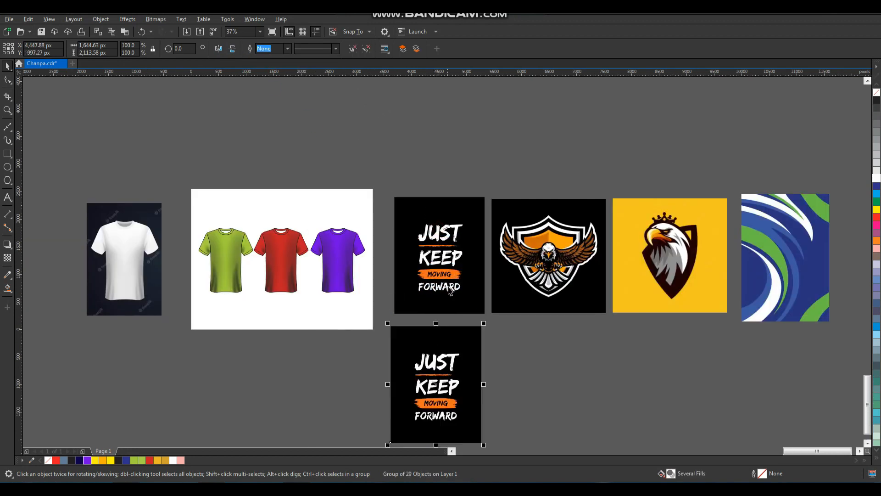
{"action": "left_click_drag", "start_coordinate": [434, 272], "coordinate": [434, 258]}
{"action": "key", "text": "Delete"}
{"action": "left_click_drag", "start_coordinate": [449, 366], "coordinate": [449, 358]}
- Delete the traced black background behind the lettering
{"action": "key", "text": "F2"}
{"action": "left_click_drag", "start_coordinate": [377, 291], "coordinate": [501, 438]}
{"action": "left_click", "coordinate": [574, 300]}
{"action": "left_click", "coordinate": [522, 202]}
{"action": "key", "text": "Delete"}
- Combine all pieces of the word KEEP into one curve
{"action": "key", "text": "F2"}
{"action": "left_click_drag", "start_coordinate": [521, 221], "coordinate": [393, 304]}
{"action": "left_click_drag", "start_coordinate": [327, 289], "coordinate": [618, 390]}
{"action": "scroll", "coordinate": [542, 277], "scroll_direction": "down", "scroll_amount": 1}
{"action": "key", "text": "F2"}
{"action": "left_click_drag", "start_coordinate": [647, 198], "coordinate": [286, 461]}
{"action": "key", "text": "shift+F2"}
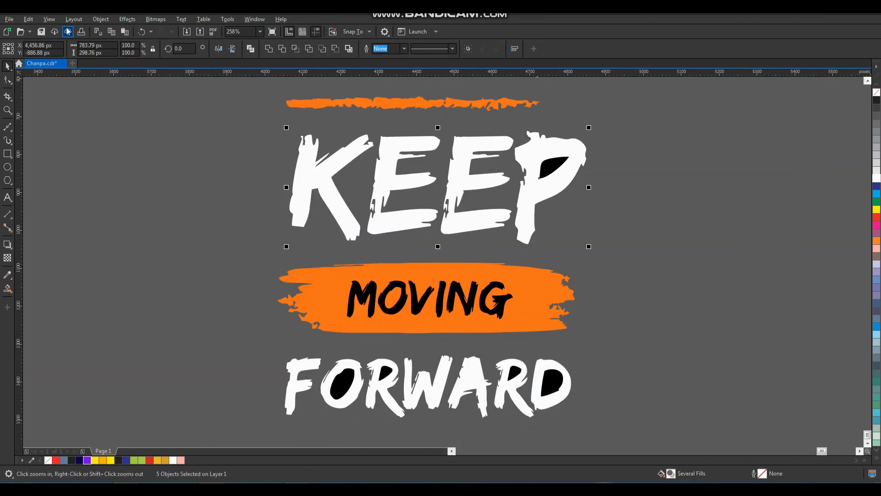
{"action": "left_click", "coordinate": [100, 19]}
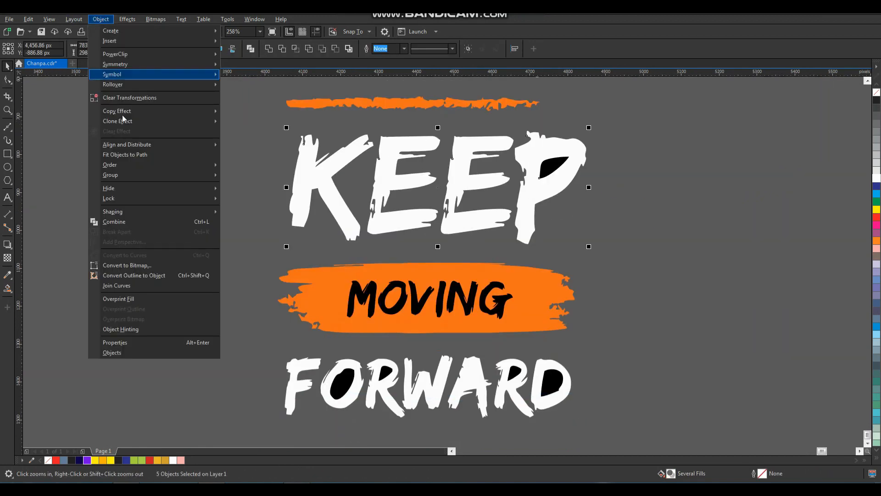
{"action": "left_click", "coordinate": [154, 222]}
- Combine all pieces of the word FORWARD into one curve
{"action": "left_click_drag", "start_coordinate": [259, 345], "coordinate": [582, 424]}
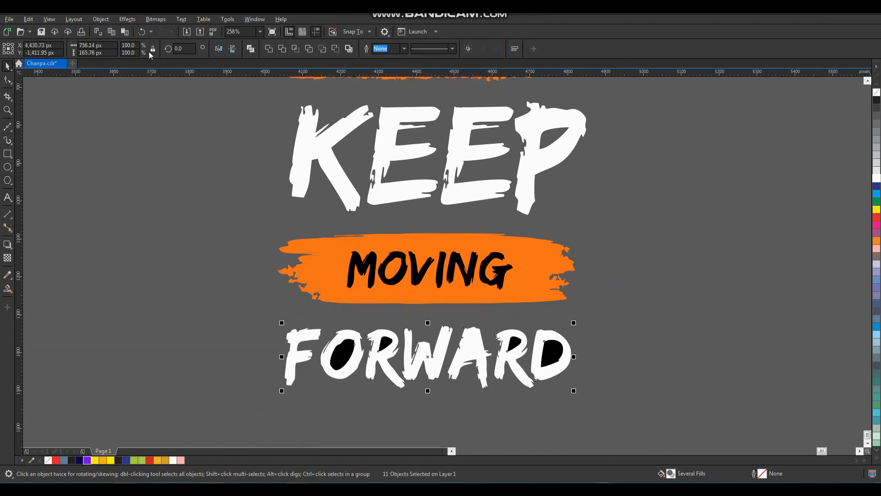
{"action": "left_click", "coordinate": [100, 20]}
{"action": "left_click", "coordinate": [162, 224]}
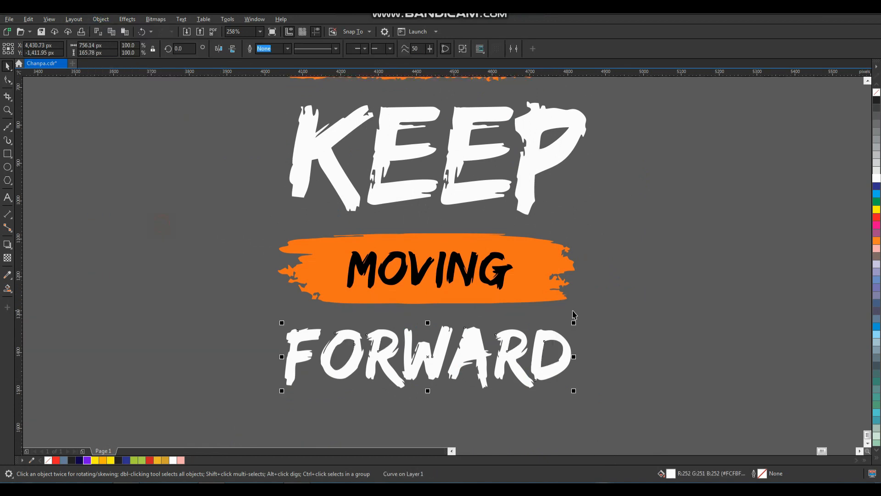
{"action": "left_click", "coordinate": [626, 312]}
- Group the whole traced slogan and move it onto the green shirt
{"action": "scroll", "coordinate": [479, 323], "scroll_direction": "down", "scroll_amount": 1}
{"action": "left_click_drag", "start_coordinate": [312, 382], "coordinate": [551, 116]}
{"action": "key", "text": "ctrl+g"}
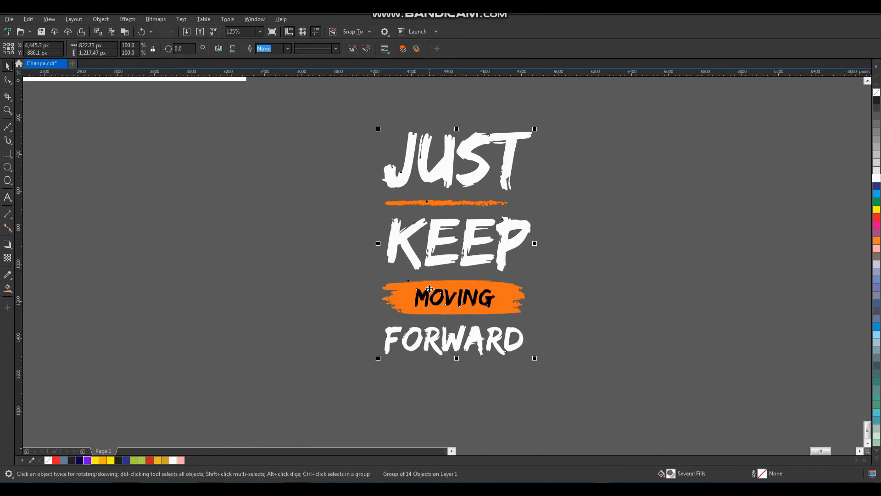
{"action": "scroll", "coordinate": [440, 286], "scroll_direction": "down", "scroll_amount": 2}
{"action": "left_click_drag", "start_coordinate": [452, 290], "coordinate": [294, 196]}
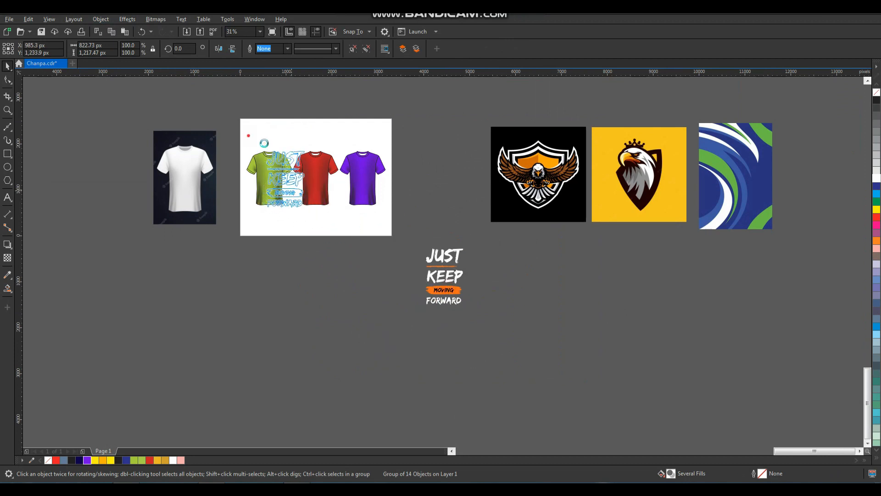
- Scale the JUST KEEP MOVING FORWARD slogan down to about 82% and place it on the purple shirt's chest
{"action": "key", "text": "F2"}
{"action": "left_click_drag", "start_coordinate": [248, 136], "coordinate": [372, 235]}
{"action": "left_click_drag", "start_coordinate": [419, 137], "coordinate": [413, 190]}
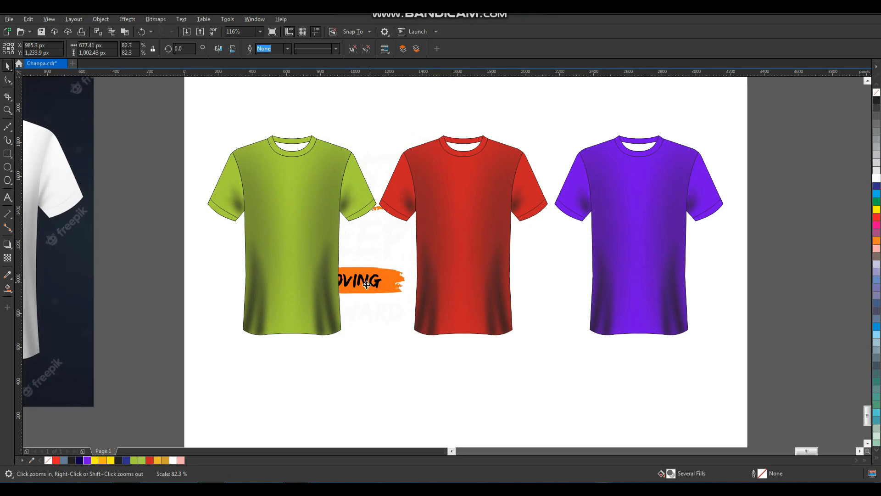
{"action": "left_click_drag", "start_coordinate": [367, 285], "coordinate": [653, 272]}
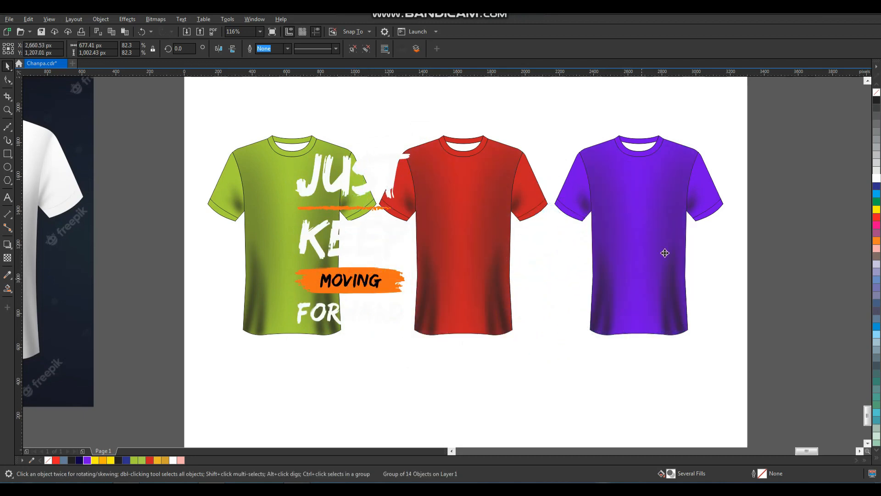
{"action": "left_click_drag", "start_coordinate": [701, 156], "coordinate": [675, 191]}
{"action": "left_click_drag", "start_coordinate": [664, 250], "coordinate": [663, 229]}
{"action": "left_click", "coordinate": [710, 260]}
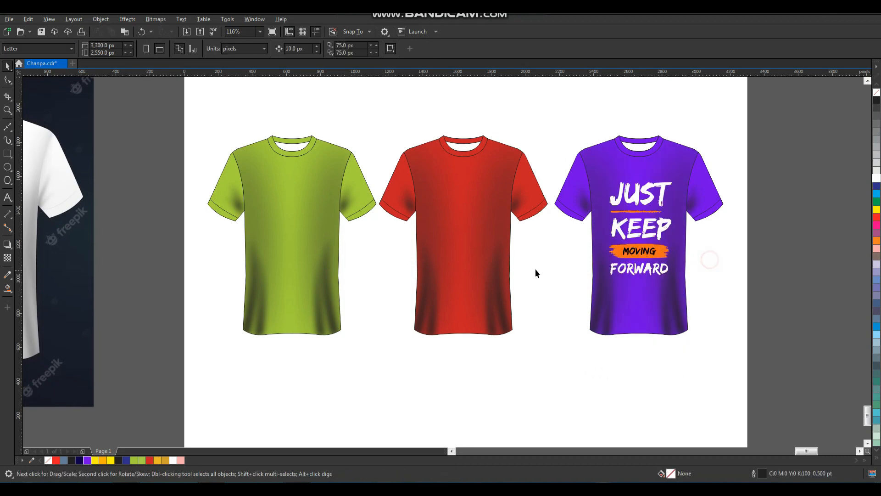
- Move the crowned eagle picture beside the page and Quick Trace it into vectors
{"action": "scroll", "coordinate": [532, 263], "scroll_direction": "down", "scroll_amount": 3}
{"action": "key", "text": "F2"}
{"action": "left_click_drag", "start_coordinate": [446, 174], "coordinate": [815, 350]}
{"action": "left_click_drag", "start_coordinate": [838, 244], "coordinate": [441, 345]}
{"action": "left_click_drag", "start_coordinate": [492, 265], "coordinate": [479, 289]}
{"action": "key", "text": "shift+F2"}
{"action": "left_click", "coordinate": [266, 48]}
{"action": "left_click", "coordinate": [275, 57]}
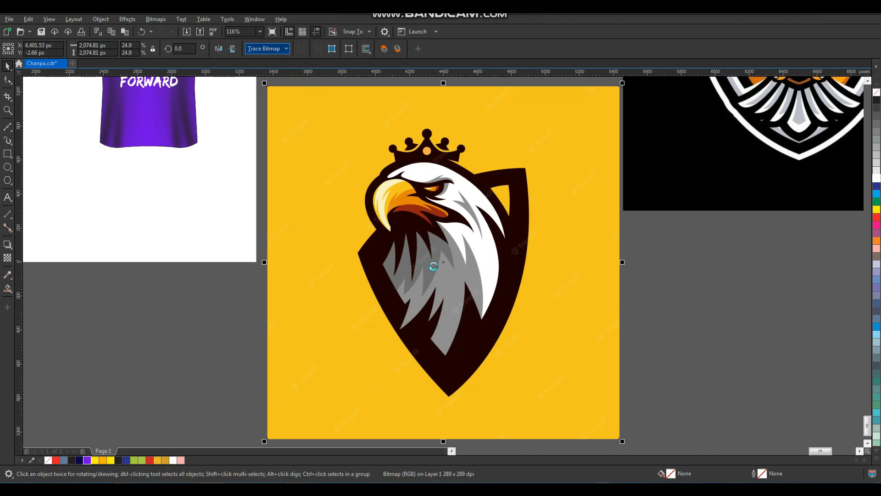
- Separate the traced eagle, deleting the original bitmap and its yellow background and shield pieces
{"action": "scroll", "coordinate": [435, 266], "scroll_direction": "down", "scroll_amount": 1}
{"action": "left_click_drag", "start_coordinate": [434, 267], "coordinate": [406, 403]}
{"action": "left_click", "coordinate": [469, 242]}
{"action": "key", "text": "Delete"}
{"action": "left_click_drag", "start_coordinate": [445, 360], "coordinate": [460, 319]}
{"action": "left_click", "coordinate": [570, 309]}
{"action": "left_click", "coordinate": [504, 286]}
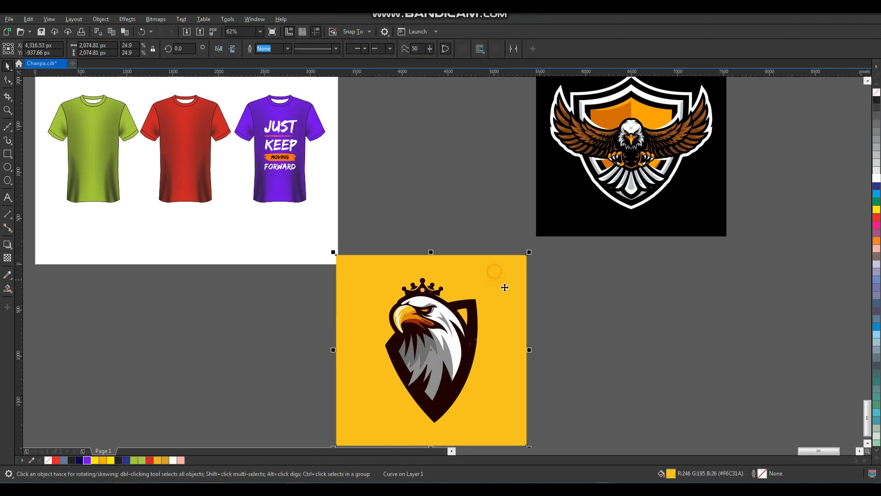
{"action": "key", "text": "Delete"}
{"action": "key", "text": "F2"}
{"action": "left_click_drag", "start_coordinate": [507, 267], "coordinate": [371, 381]}
{"action": "left_click", "coordinate": [521, 233]}
{"action": "key", "text": "Delete"}
- Combine, break apart and group the eagle pieces, then shrink the eagle toward the page
{"action": "scroll", "coordinate": [585, 269], "scroll_direction": "down", "scroll_amount": 3}
{"action": "left_click", "coordinate": [573, 242]}
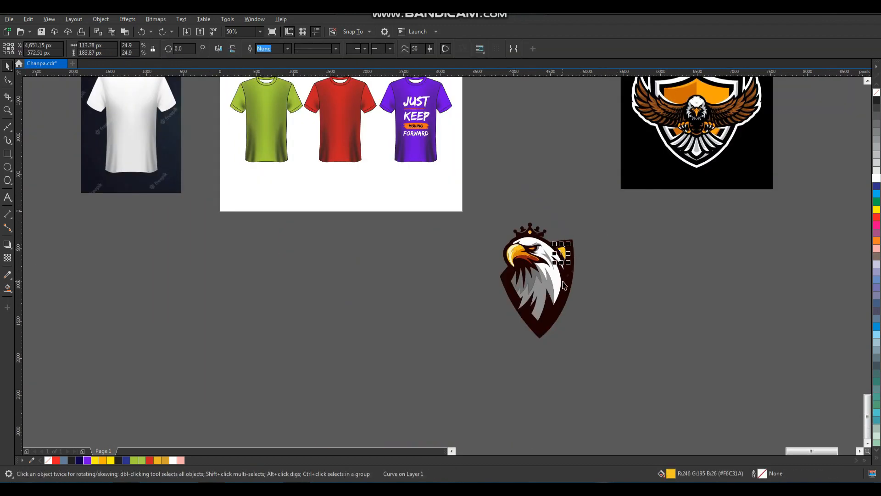
{"action": "key", "text": "ctrl+l"}
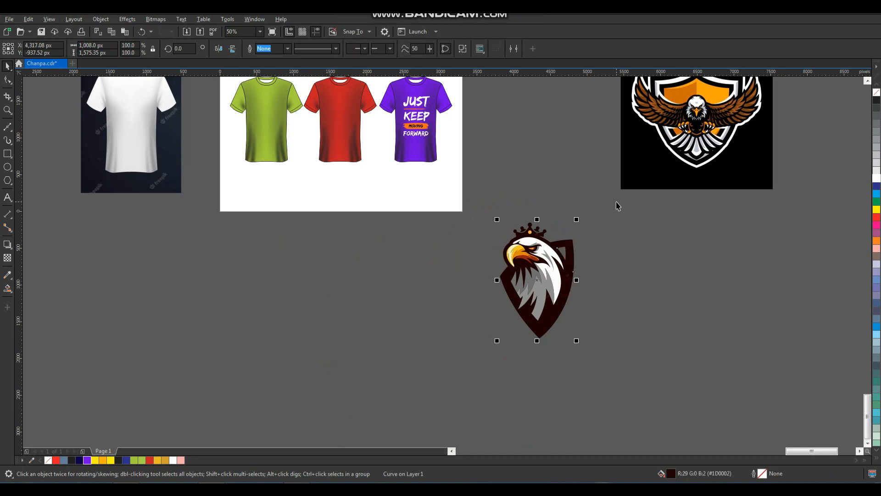
{"action": "key", "text": "ctrl+k"}
{"action": "left_click_drag", "start_coordinate": [456, 357], "coordinate": [455, 360]}
{"action": "key", "text": "ctrl+g"}
{"action": "left_click_drag", "start_coordinate": [575, 220], "coordinate": [336, 119]}
- Bring the eagle to front and place it at about half size on the red shirt's upper chest
{"action": "key", "text": "F2"}
{"action": "left_click_drag", "start_coordinate": [309, 145], "coordinate": [390, 81]}
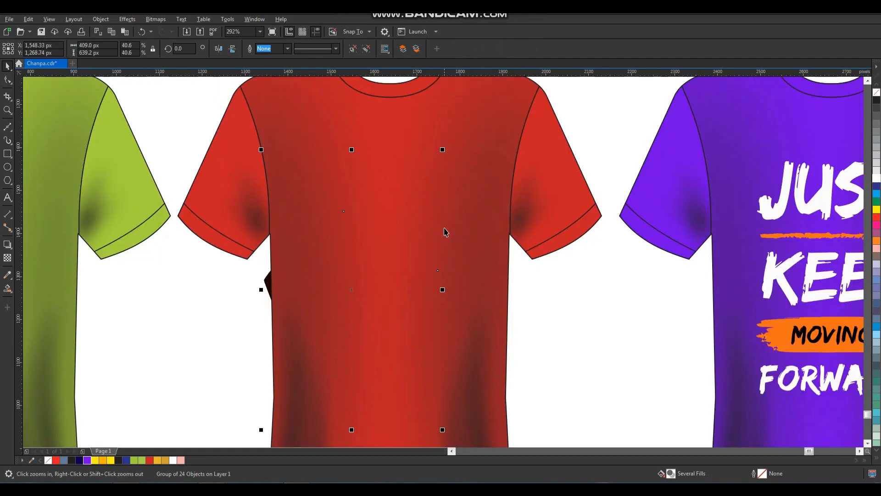
{"action": "key", "text": "shift+Page_Up"}
{"action": "left_click_drag", "start_coordinate": [420, 239], "coordinate": [459, 197]}
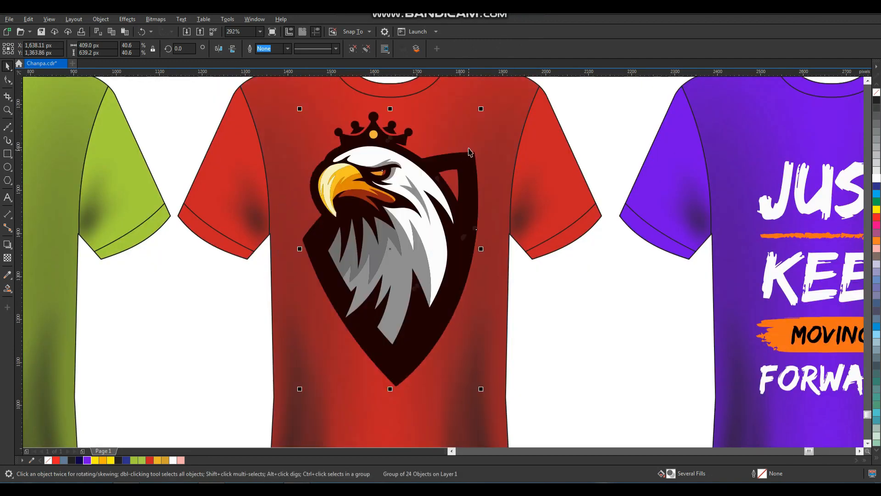
{"action": "left_click_drag", "start_coordinate": [482, 110], "coordinate": [435, 180]}
{"action": "left_click_drag", "start_coordinate": [390, 273], "coordinate": [431, 205]}
{"action": "left_click", "coordinate": [547, 327]}
- Move the shield eagle picture closer to the page
{"action": "scroll", "coordinate": [390, 232], "scroll_direction": "down", "scroll_amount": 2}
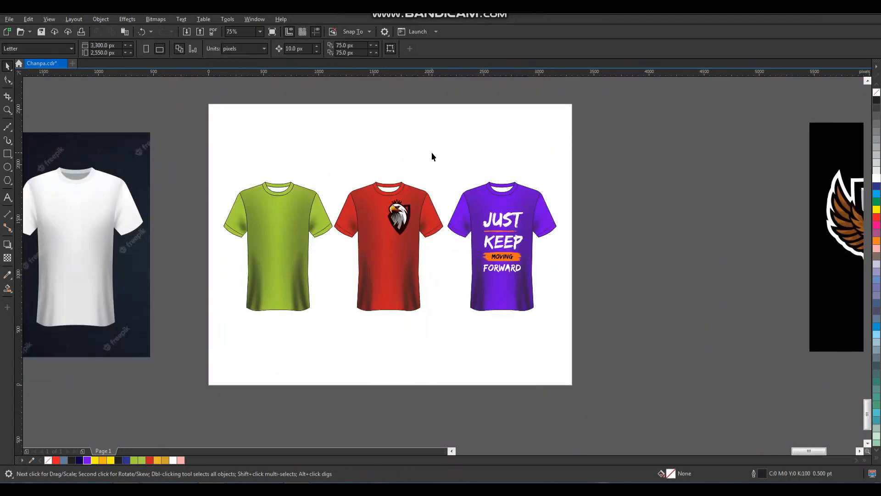
{"action": "scroll", "coordinate": [403, 199], "scroll_direction": "down", "scroll_amount": 1}
{"action": "key", "text": "F2"}
{"action": "left_click_drag", "start_coordinate": [292, 146], "coordinate": [751, 334]}
{"action": "left_click_drag", "start_coordinate": [635, 272], "coordinate": [536, 304]}
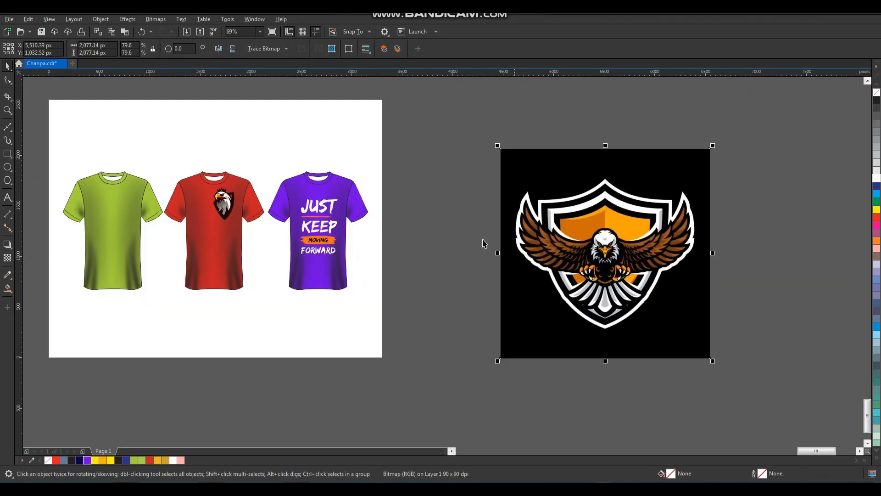
- Quick Trace the shield eagle picture and delete the original bitmap
{"action": "left_click", "coordinate": [277, 51]}
{"action": "left_click", "coordinate": [279, 60]}
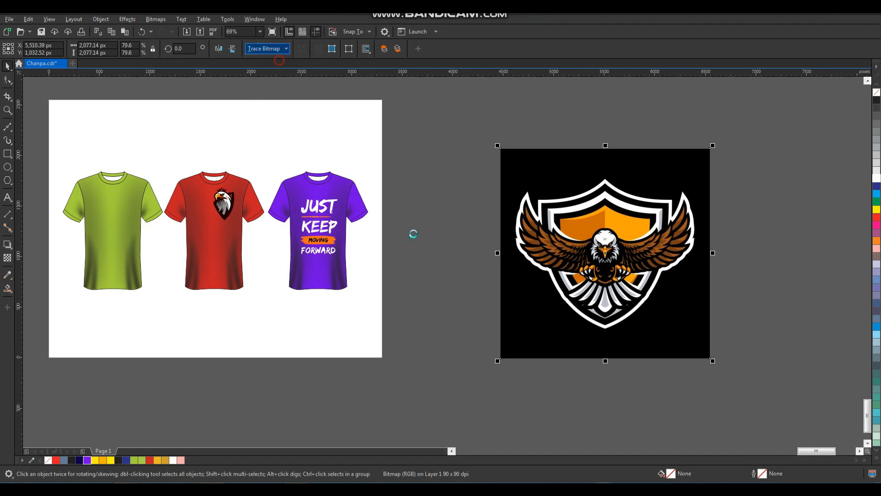
{"action": "left_click_drag", "start_coordinate": [572, 261], "coordinate": [472, 314]}
{"action": "left_click", "coordinate": [654, 261]}
{"action": "key", "text": "Delete"}
{"action": "left_click_drag", "start_coordinate": [599, 287], "coordinate": [653, 265]}
- Remove the black background from the traced shield eagle and regroup its pieces
{"action": "key", "text": "ctrl+u"}
{"action": "left_click", "coordinate": [677, 253]}
{"action": "left_click", "coordinate": [636, 199]}
{"action": "key", "text": "Delete"}
{"action": "left_click_drag", "start_coordinate": [686, 181], "coordinate": [424, 395]}
{"action": "key", "text": "ctrl+g"}
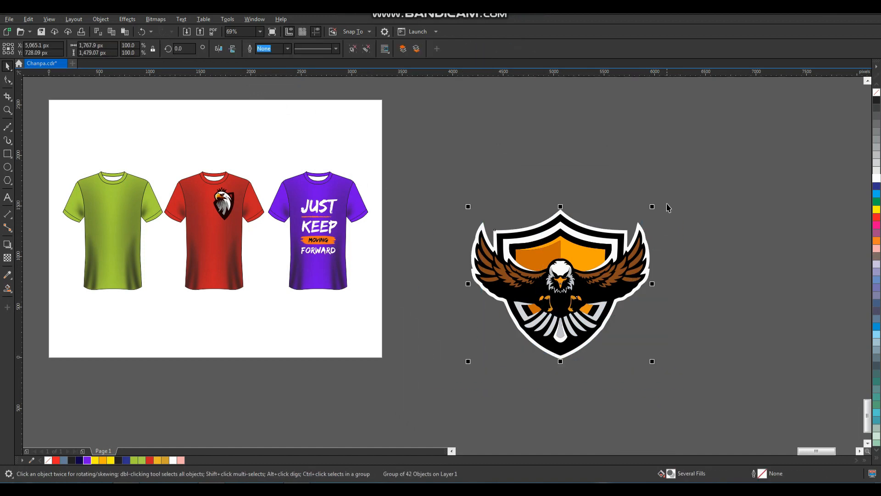
- Shrink the shield eagle onto the green shirt's chest, bring it to front and fine-tune its size
{"action": "left_click_drag", "start_coordinate": [652, 207], "coordinate": [106, 215]}
{"action": "left_click", "coordinate": [166, 329]}
{"action": "key", "text": "F2"}
{"action": "left_click_drag", "start_coordinate": [167, 173], "coordinate": [67, 263]}
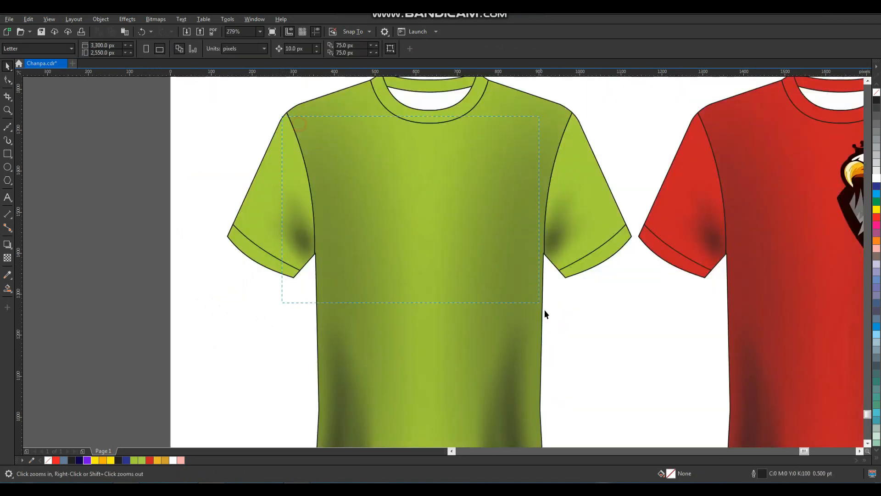
{"action": "key", "text": "shift+Page_Up"}
{"action": "left_click_drag", "start_coordinate": [455, 252], "coordinate": [455, 248]}
{"action": "left_click_drag", "start_coordinate": [498, 295], "coordinate": [511, 305]}
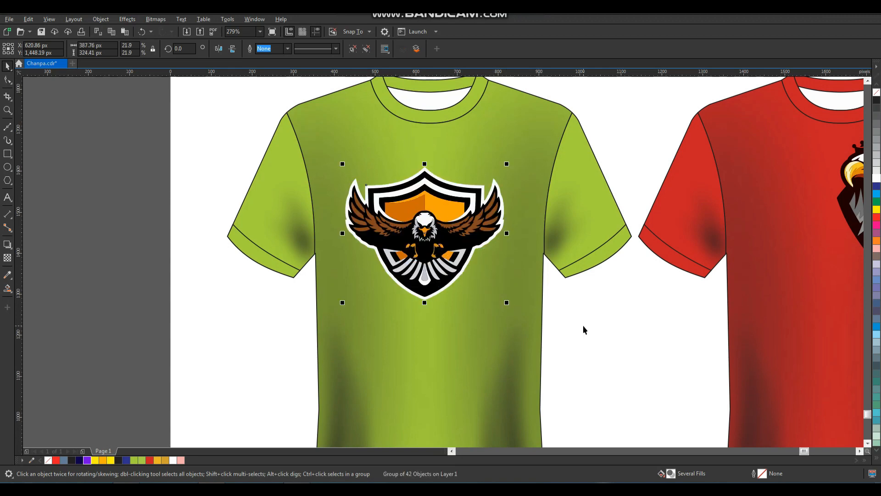
{"action": "left_click", "coordinate": [583, 327]}
{"action": "scroll", "coordinate": [393, 248], "scroll_direction": "down", "scroll_amount": 4}
{"action": "left_click", "coordinate": [399, 167]}
{"action": "key", "text": "F2"}
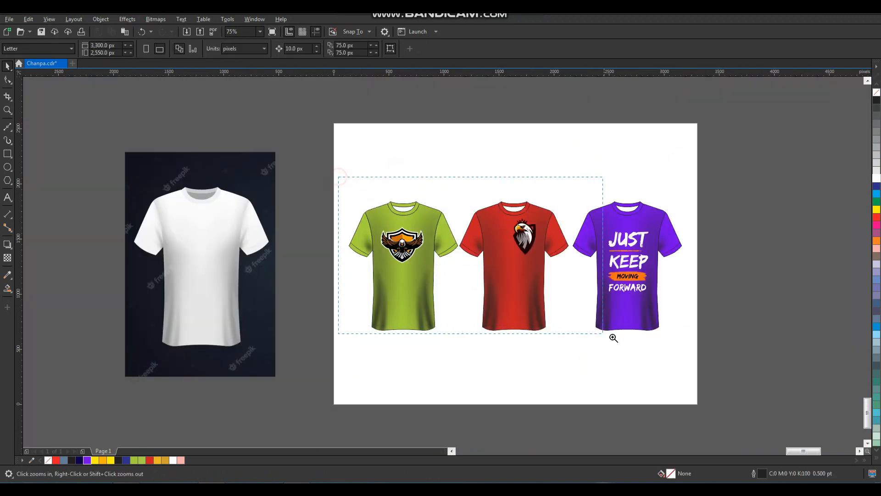
- Copy the lettered purple shirt to the right of the row of shirts
{"action": "left_click_drag", "start_coordinate": [689, 370], "coordinate": [688, 370]}
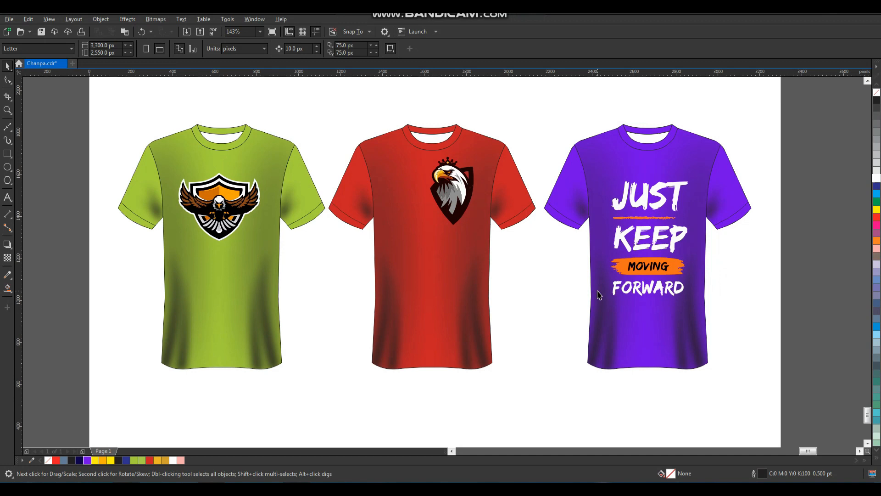
{"action": "scroll", "coordinate": [598, 291], "scroll_direction": "down", "scroll_amount": 2}
{"action": "key", "text": "F2"}
{"action": "left_click_drag", "start_coordinate": [346, 347], "coordinate": [345, 345]}
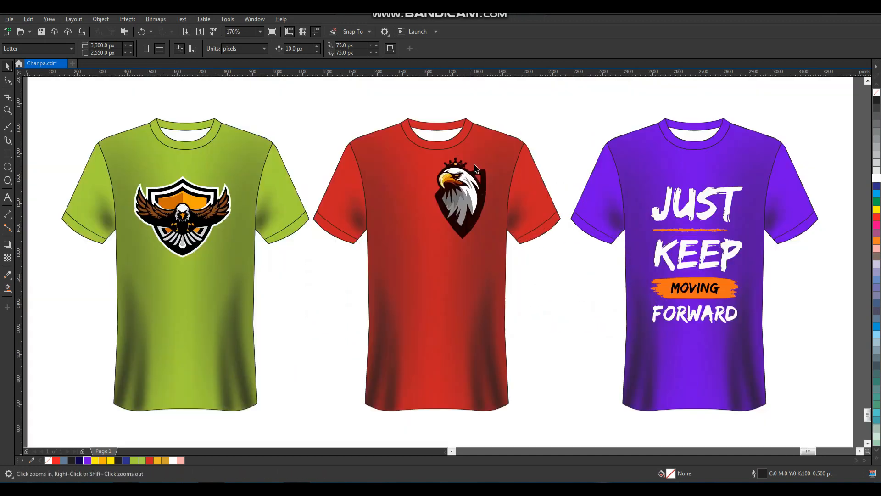
{"action": "key", "text": "F3"}
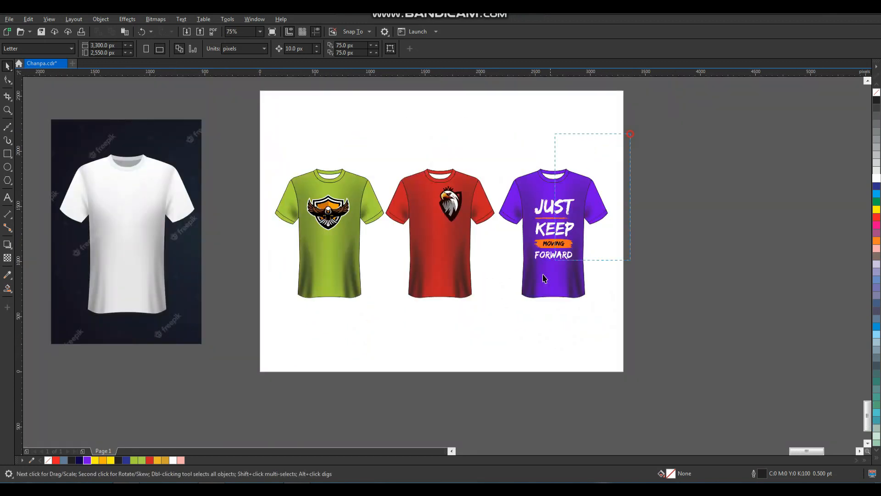
{"action": "left_click_drag", "start_coordinate": [490, 314], "coordinate": [490, 314]}
{"action": "left_click_drag", "start_coordinate": [548, 282], "coordinate": [661, 282]}
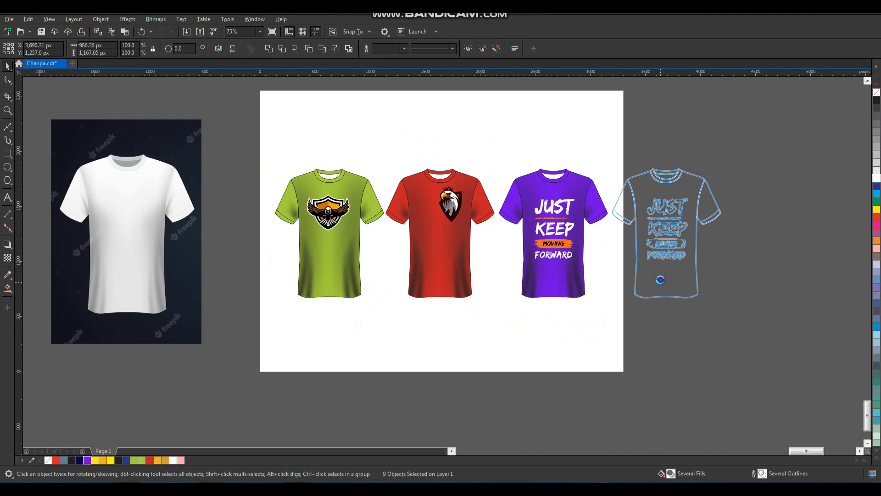
- Delete the JUST KEEP lettering from the copied shirt
{"action": "scroll", "coordinate": [570, 239], "scroll_direction": "down", "scroll_amount": 2}
{"action": "key", "text": "F2"}
{"action": "left_click_drag", "start_coordinate": [570, 200], "coordinate": [640, 274]}
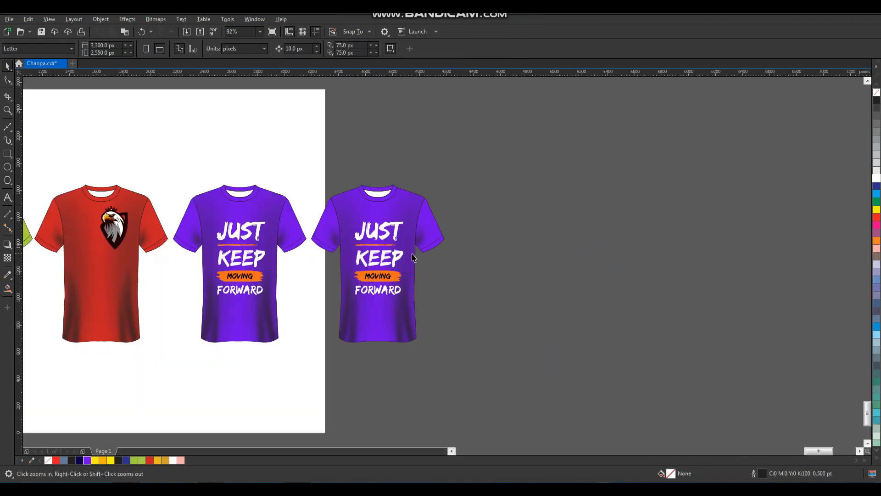
{"action": "left_click", "coordinate": [387, 242]}
{"action": "key", "text": "Delete"}
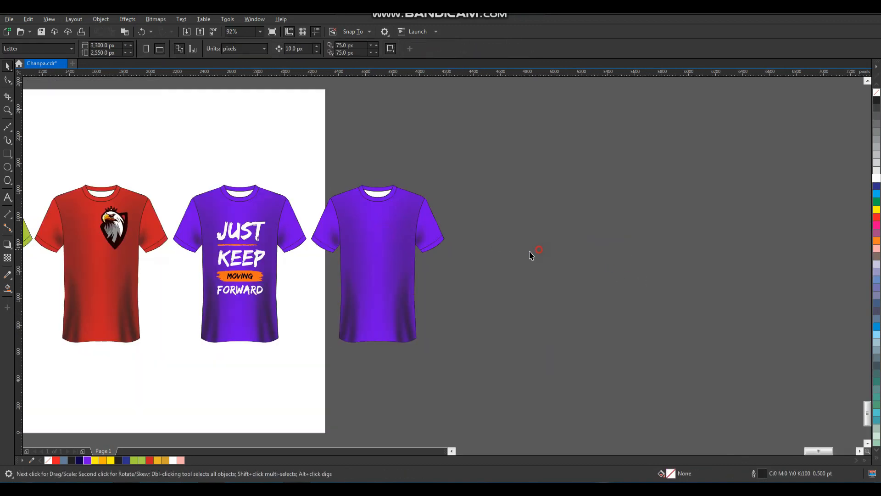
{"action": "scroll", "coordinate": [602, 244], "scroll_direction": "down", "scroll_amount": 2}
- Shrink the swirl pattern picture and centre it on the plain shirt's body
{"action": "left_click_drag", "start_coordinate": [757, 258], "coordinate": [559, 250]}
{"action": "scroll", "coordinate": [606, 256], "scroll_direction": "up", "scroll_amount": 2}
{"action": "left_click_drag", "start_coordinate": [616, 375], "coordinate": [561, 346]}
{"action": "left_click_drag", "start_coordinate": [529, 255], "coordinate": [441, 275]}
{"action": "left_click_drag", "start_coordinate": [299, 313], "coordinate": [254, 333]}
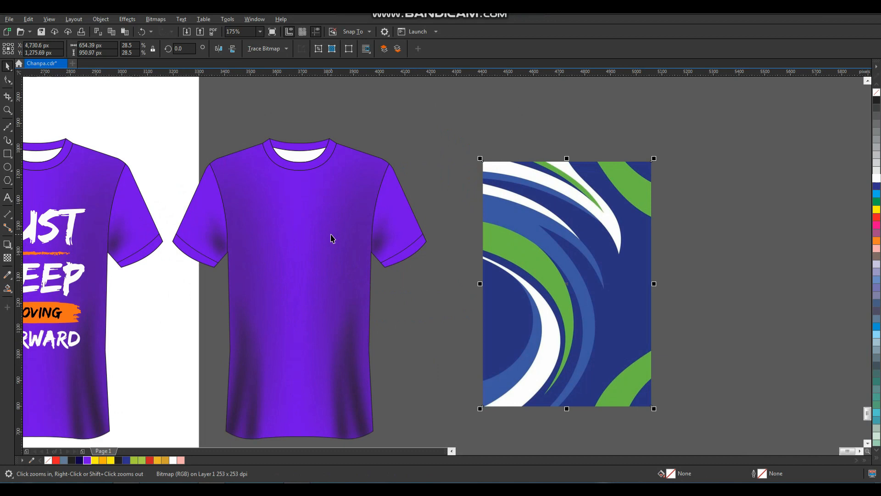
{"action": "left_click", "coordinate": [330, 238], "text": "shift"}
{"action": "key", "text": "c"}
{"action": "key", "text": "e"}
- Enlarge the pattern to cover the shirt and PowerClip it inside the shirt body
{"action": "left_click", "coordinate": [506, 170]}
{"action": "left_click", "coordinate": [384, 299]}
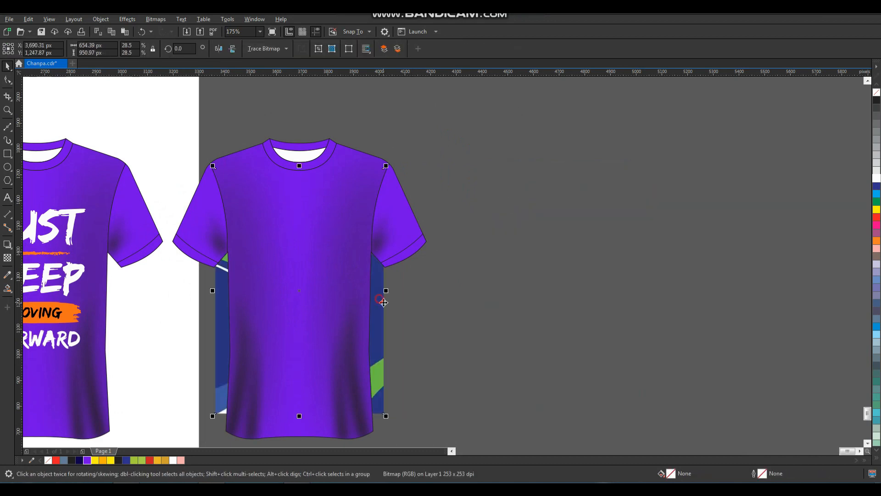
{"action": "key", "text": "shift+Page_Up"}
{"action": "left_click_drag", "start_coordinate": [383, 166], "coordinate": [423, 134]}
{"action": "key", "text": "shift+Page_Down"}
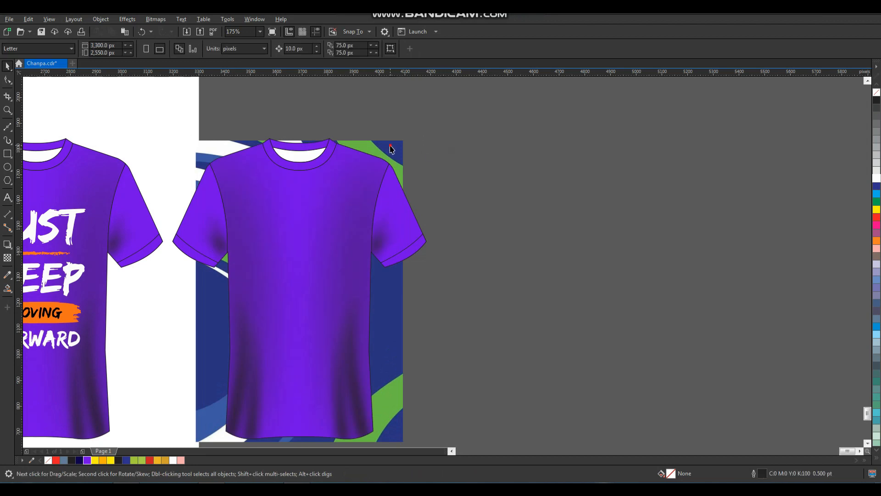
{"action": "right_click", "coordinate": [390, 145]}
{"action": "left_click", "coordinate": [427, 276]}
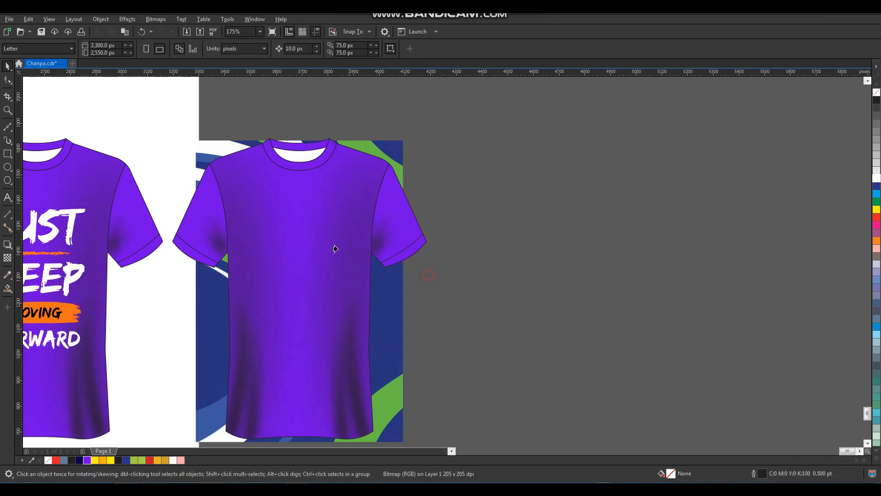
{"action": "left_click", "coordinate": [345, 244]}
{"action": "key", "text": "Escape"}
{"action": "left_click_drag", "start_coordinate": [431, 136], "coordinate": [138, 315]}
- Sample the pattern's navy #2A3283 and apply it to both sleeves, cuffs and collar bands
{"action": "left_click", "coordinate": [332, 152]}
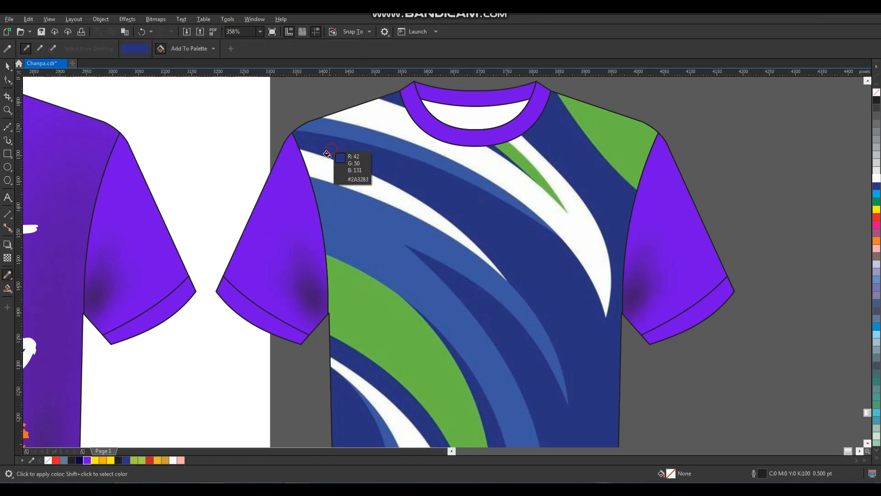
{"action": "left_click", "coordinate": [296, 226]}
{"action": "left_click", "coordinate": [251, 320]}
{"action": "left_click", "coordinate": [672, 280]}
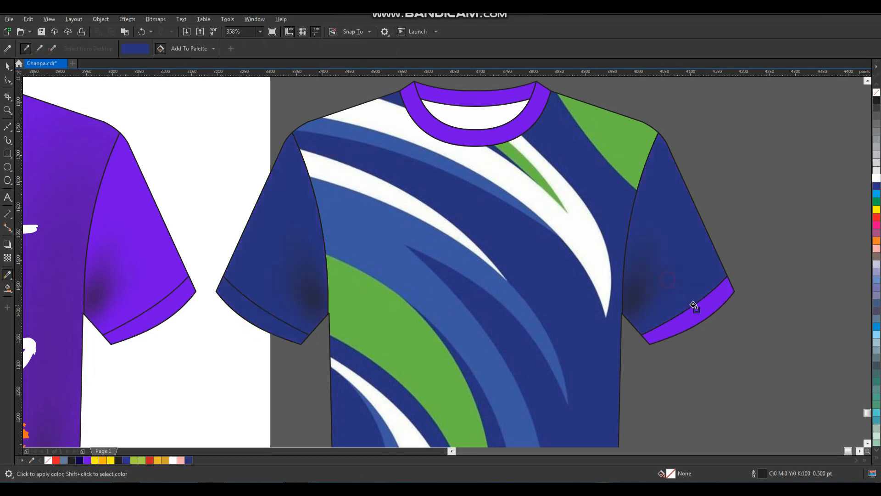
{"action": "left_click", "coordinate": [699, 308]}
{"action": "left_click", "coordinate": [516, 112]}
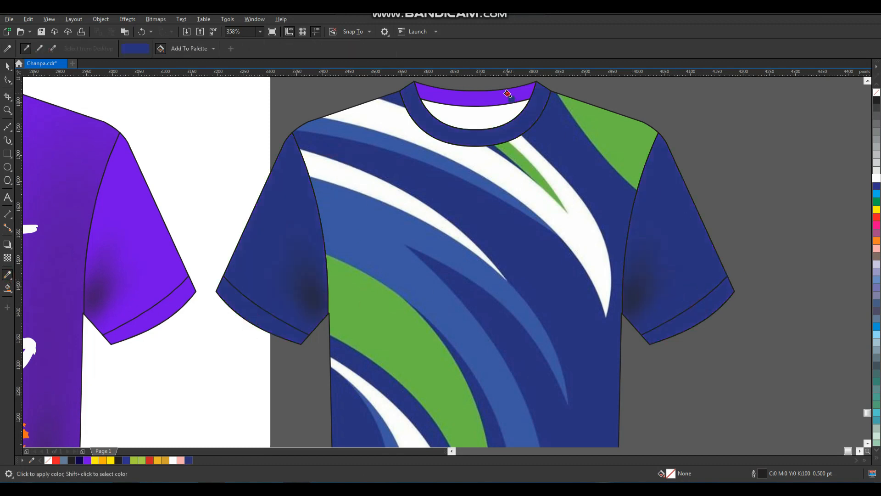
{"action": "left_click", "coordinate": [507, 94]}
{"action": "key", "text": "space"}
{"action": "scroll", "coordinate": [636, 201], "scroll_direction": "down", "scroll_amount": 5}
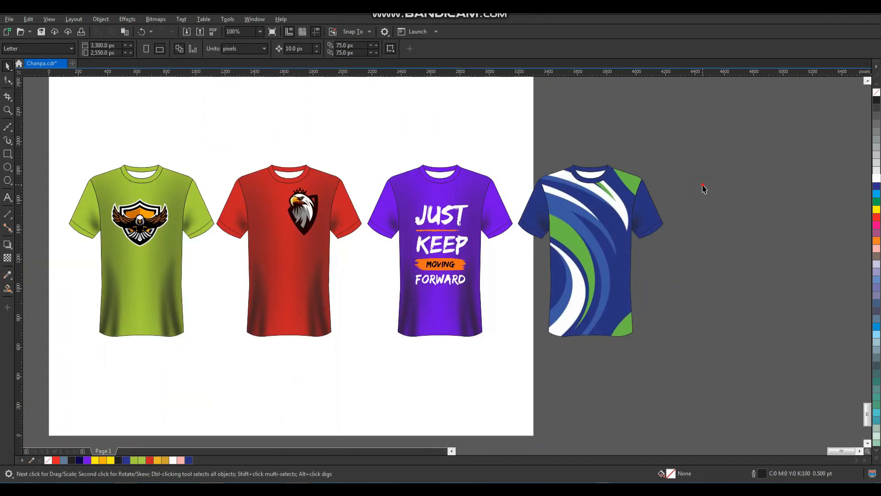
{"action": "key", "text": "z"}
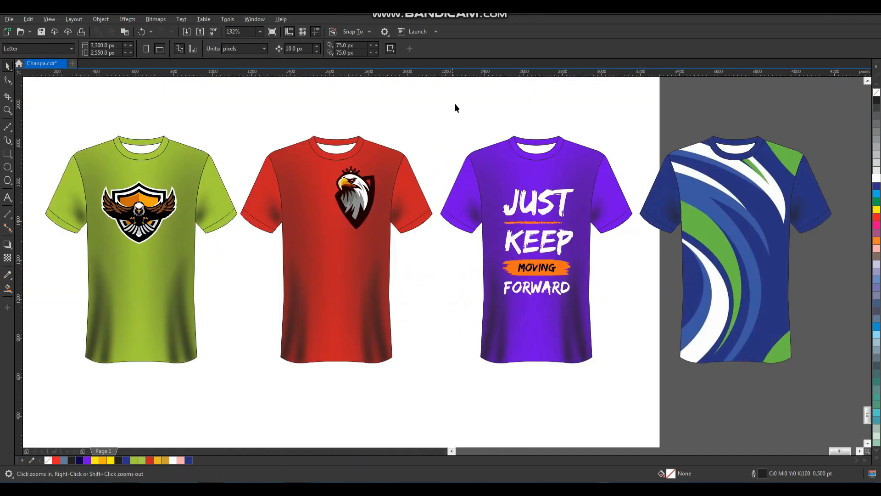
{"action": "scroll", "coordinate": [367, 210], "scroll_direction": "down", "scroll_amount": 2}
{"action": "key", "text": "F2"}
{"action": "left_click_drag", "start_coordinate": [503, 259], "coordinate": [490, 226]}
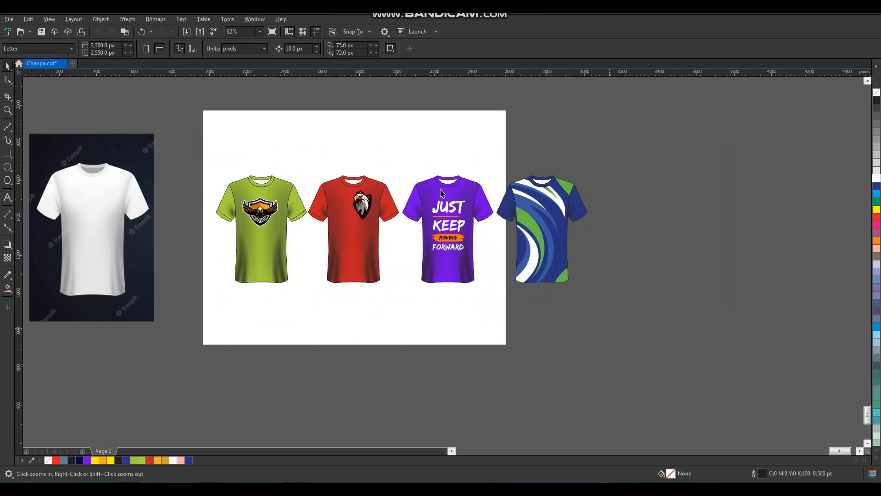